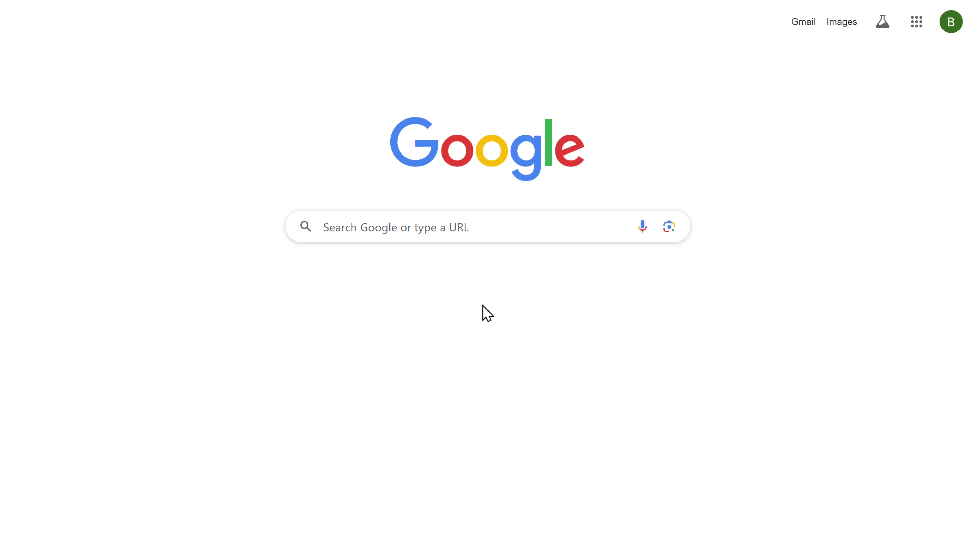
# - Go to the amazon.com home page in the browser
pyautogui.write('amazon.')
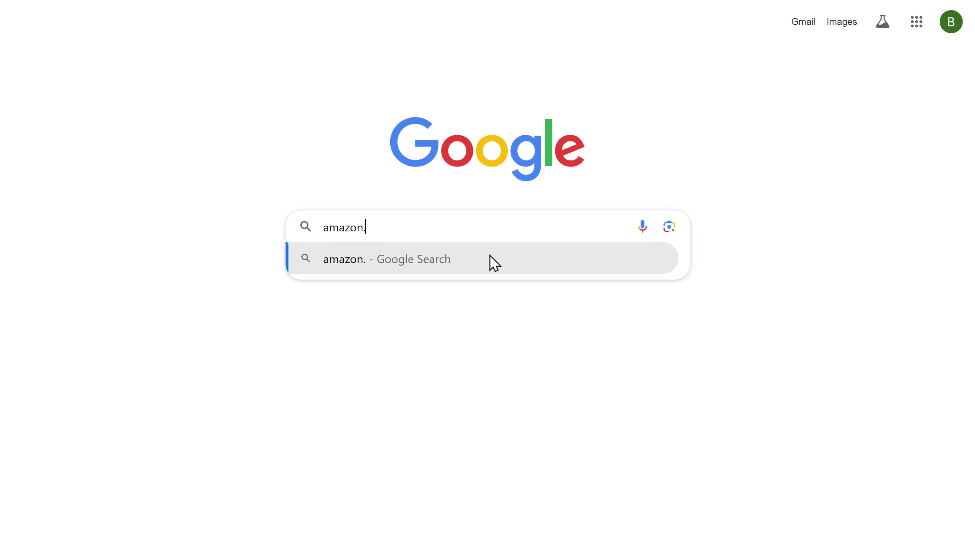
pyautogui.write('com')
pyautogui.press('Return')
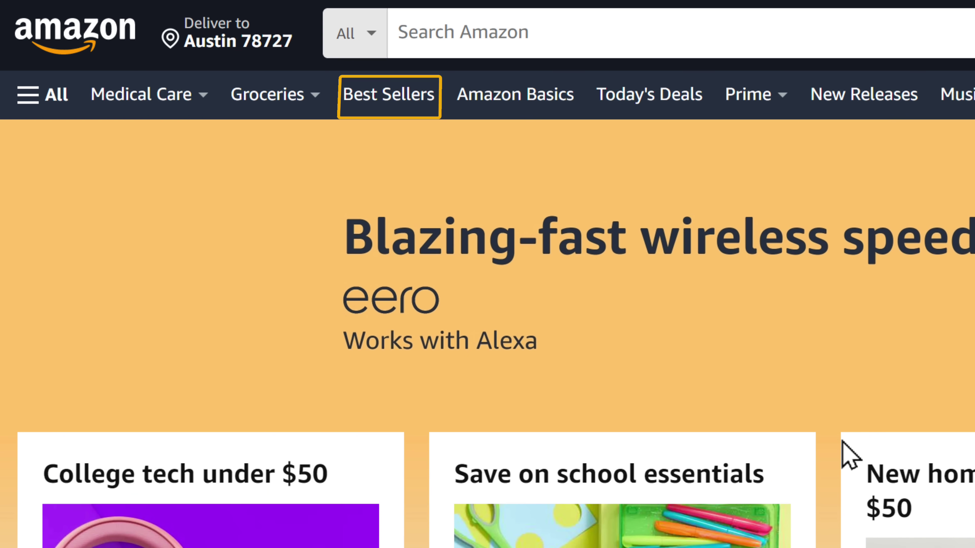
# - Browse Amazon's best sellers in the Health, Fitness & Dieting category of the Books department
pyautogui.click(398, 98)
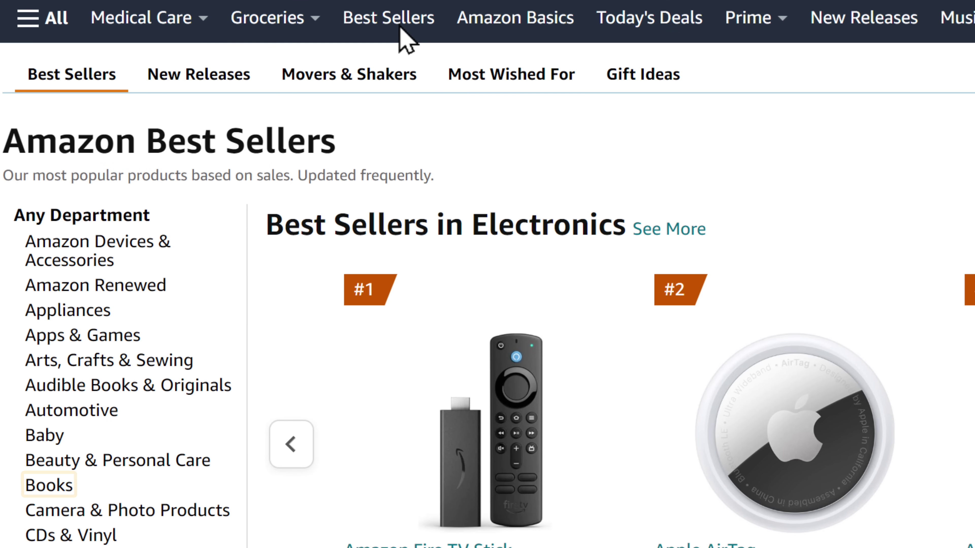
pyautogui.click(46, 494)
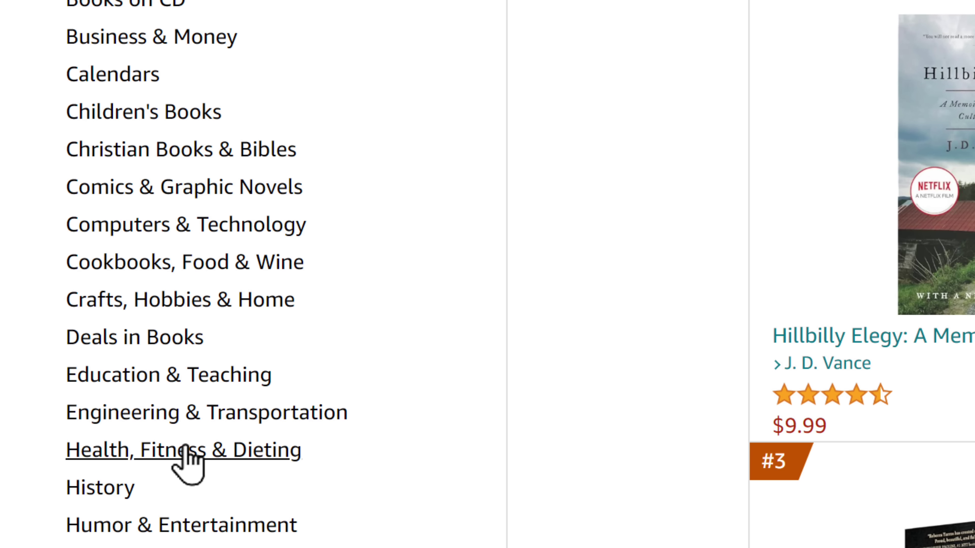
pyautogui.click(188, 454)
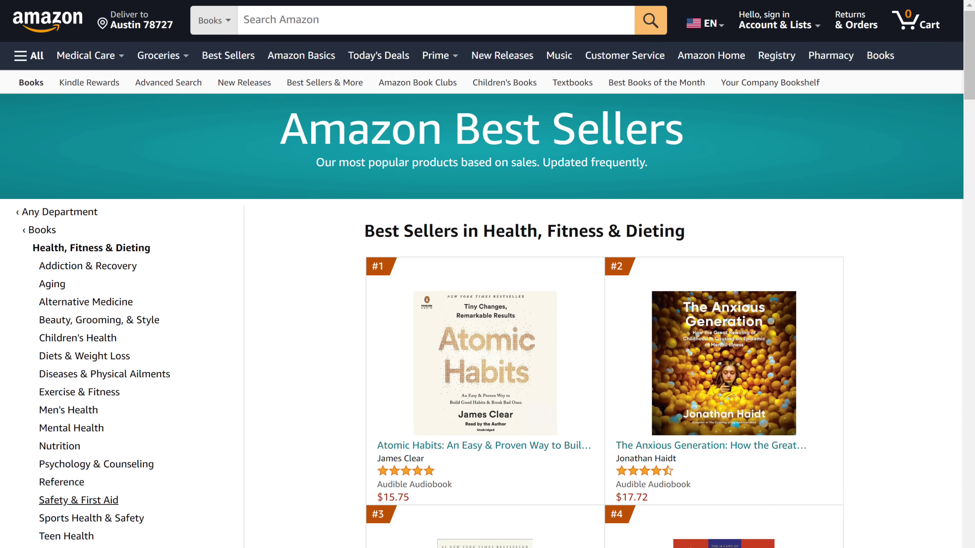
pyautogui.scroll(-10, 487, 274)
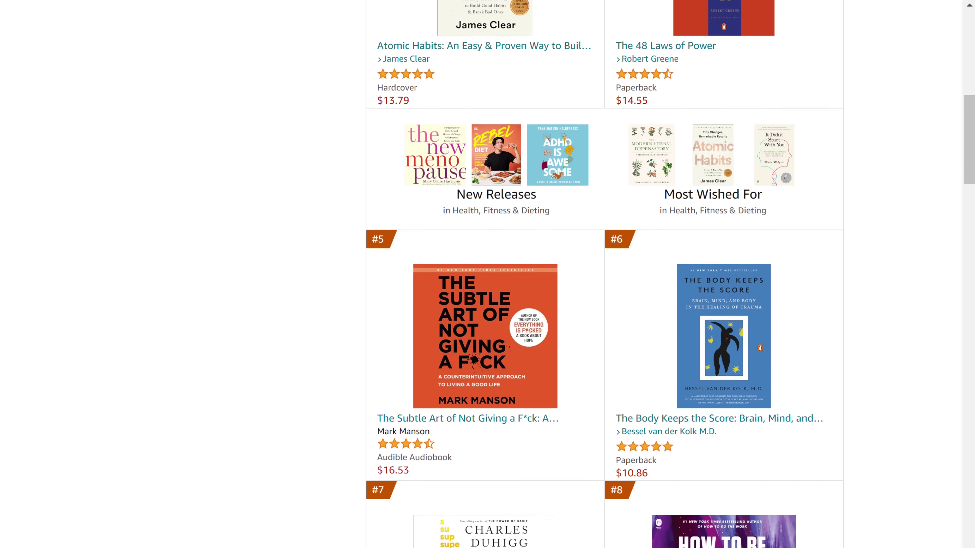
pyautogui.scroll(15, 92, 509)
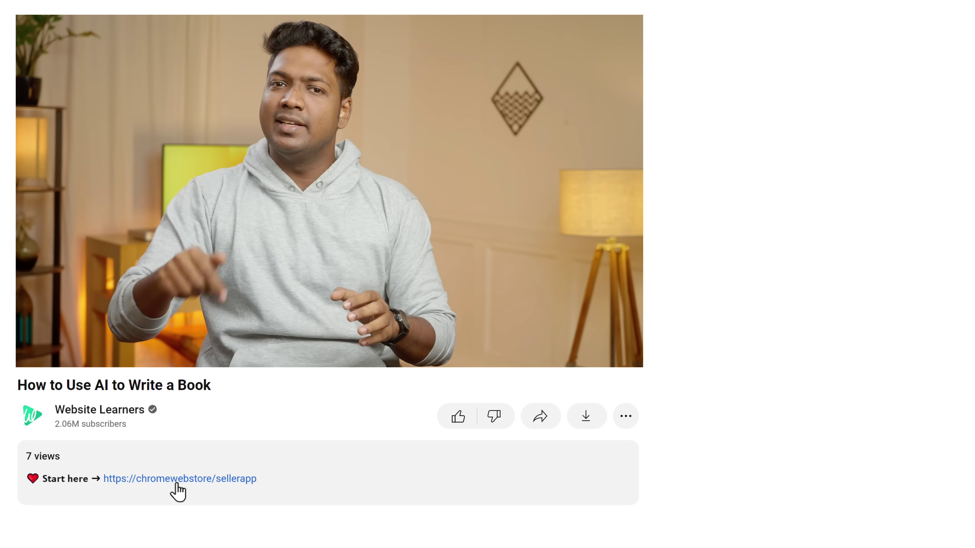
# - Open the SellerApp page in the Chrome Web Store and add the SellerApp: Supercharge your Amazon Sales extension to Chrome
pyautogui.click(177, 480)
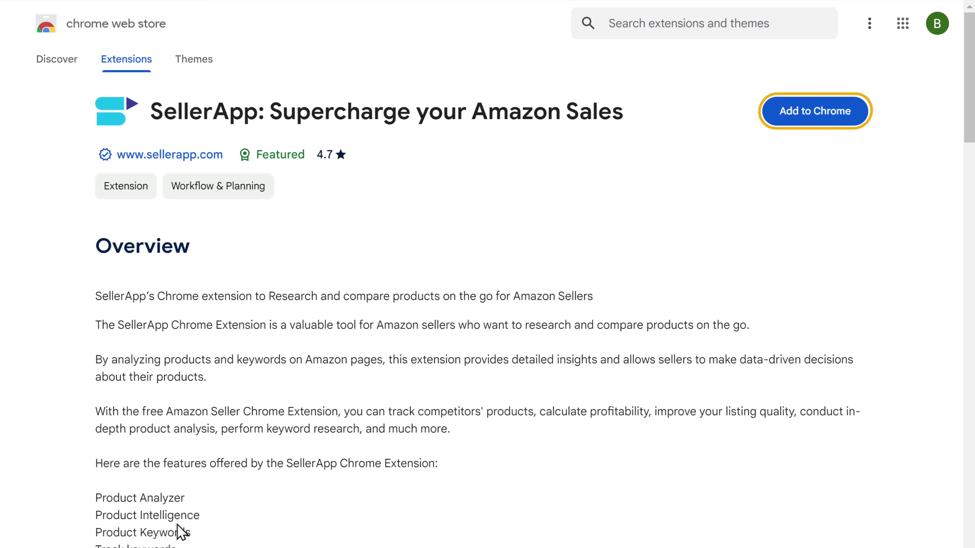
pyautogui.click(820, 118)
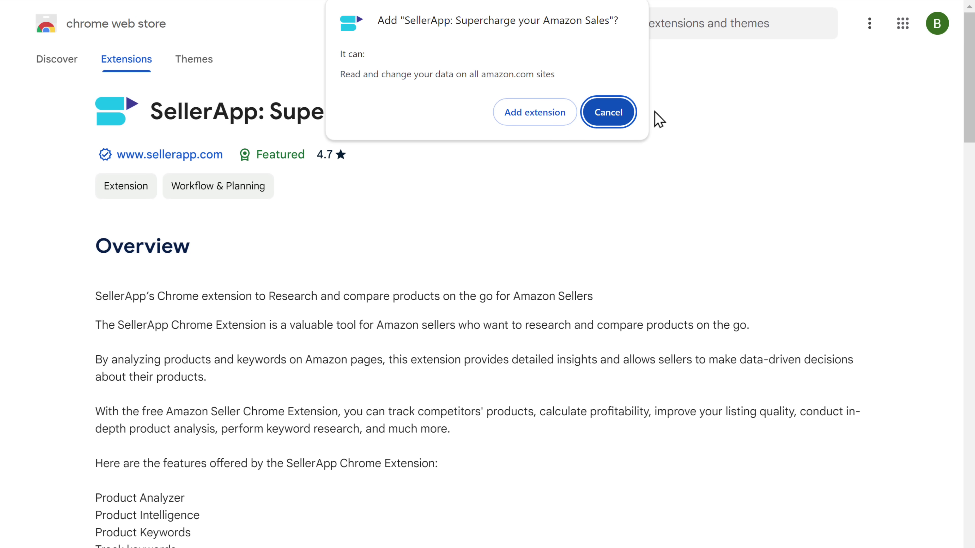
pyautogui.click(545, 117)
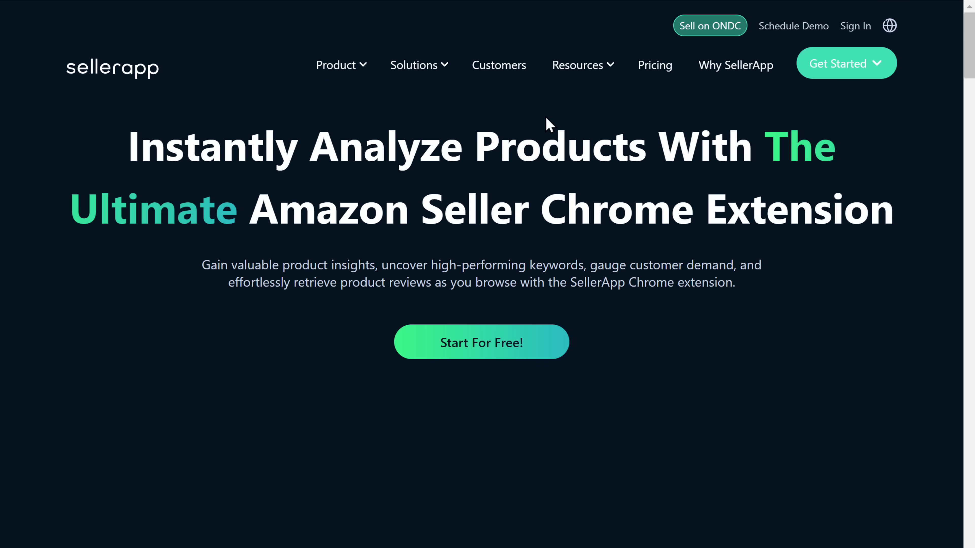
# - Sign in to the SellerApp website with the existing Google account
pyautogui.click(855, 33)
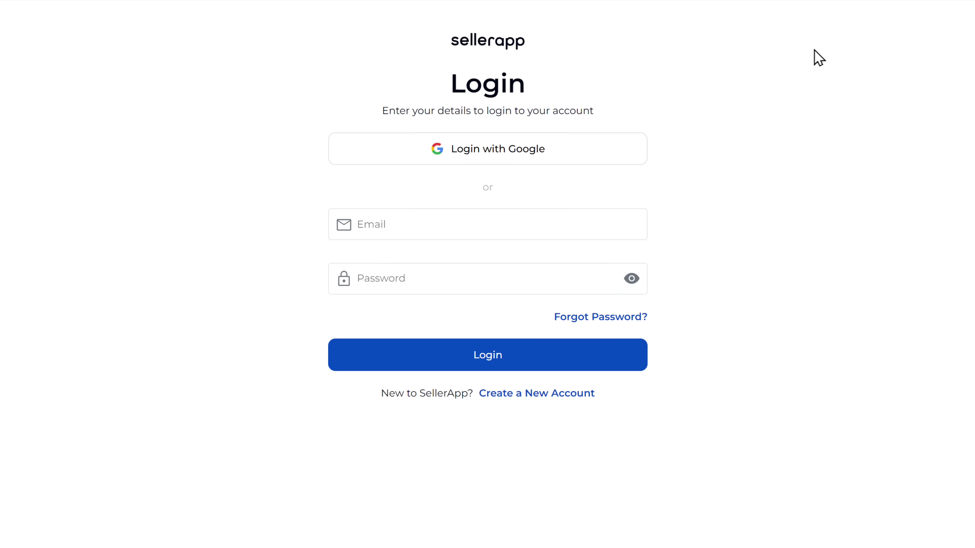
pyautogui.click(495, 150)
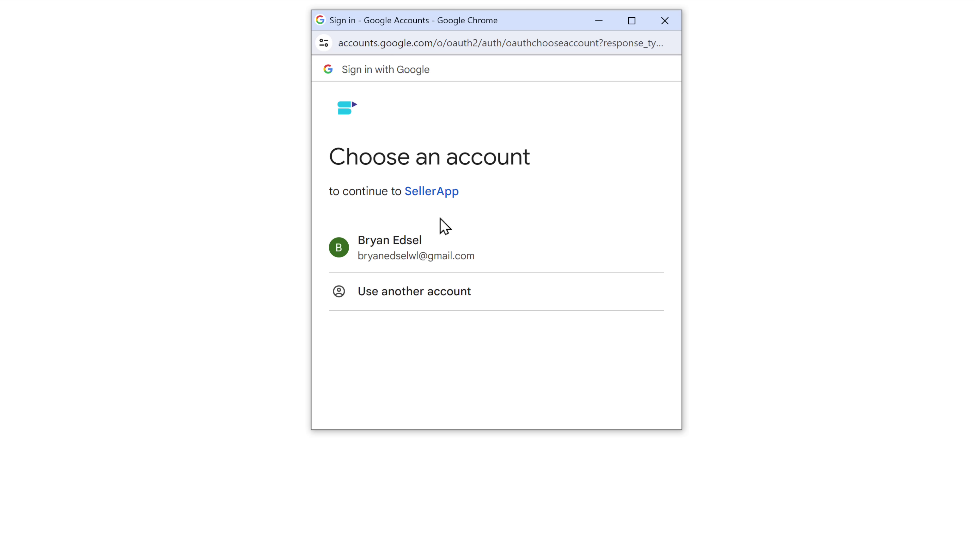
pyautogui.click(406, 255)
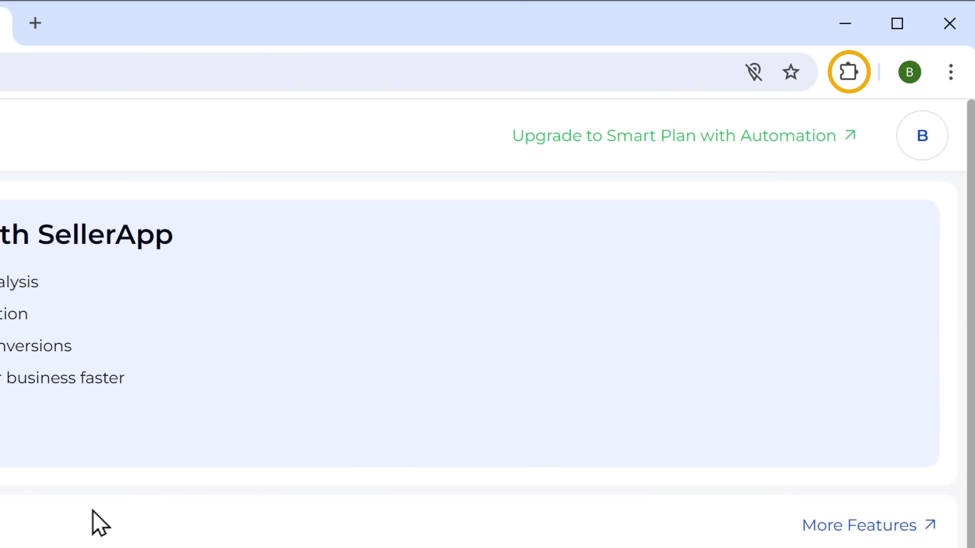
# - Log in to the SellerApp browser extension with Google and close its popup
pyautogui.click(849, 73)
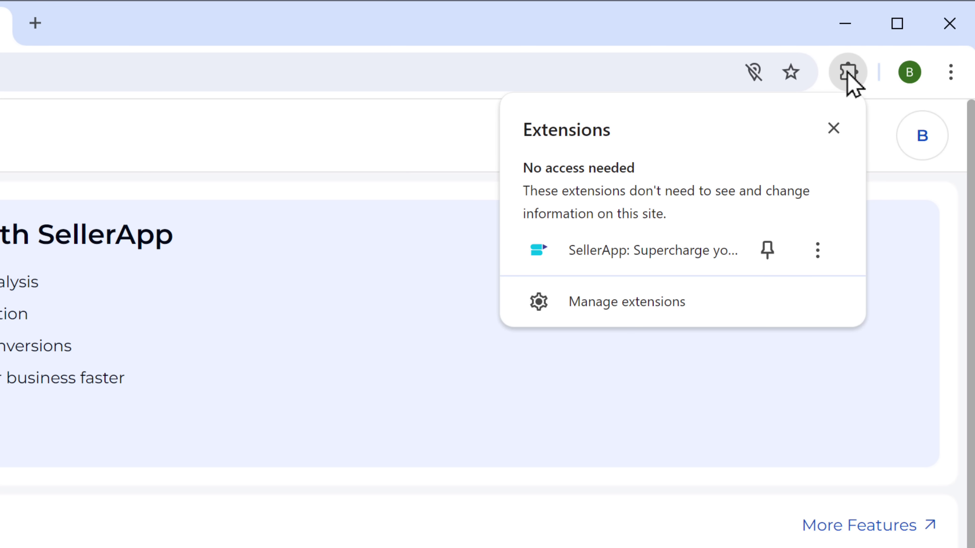
pyautogui.click(584, 254)
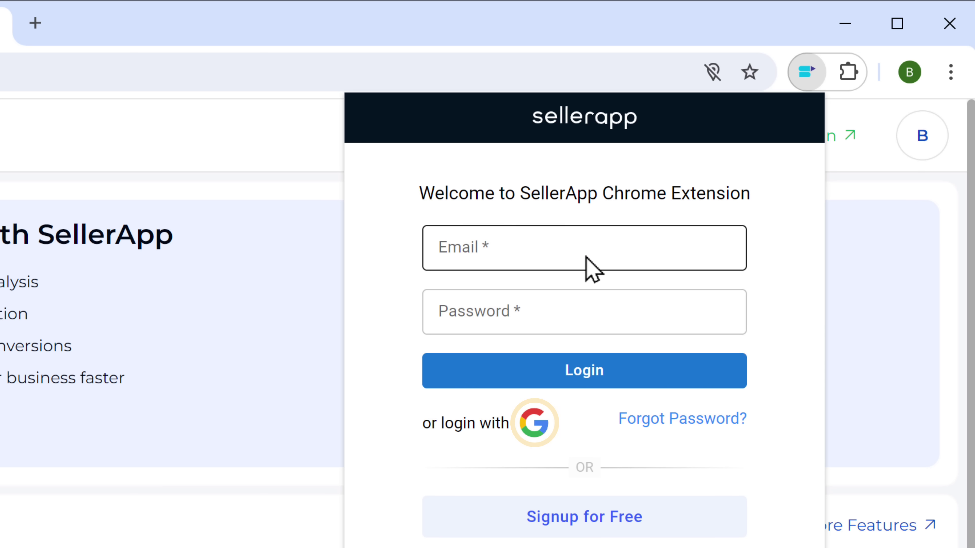
pyautogui.click(534, 424)
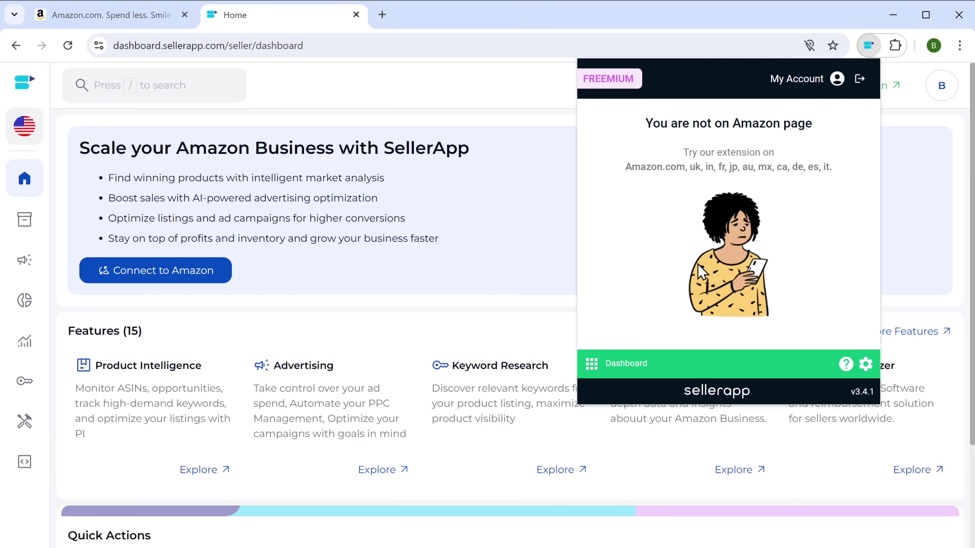
pyautogui.press('Escape')
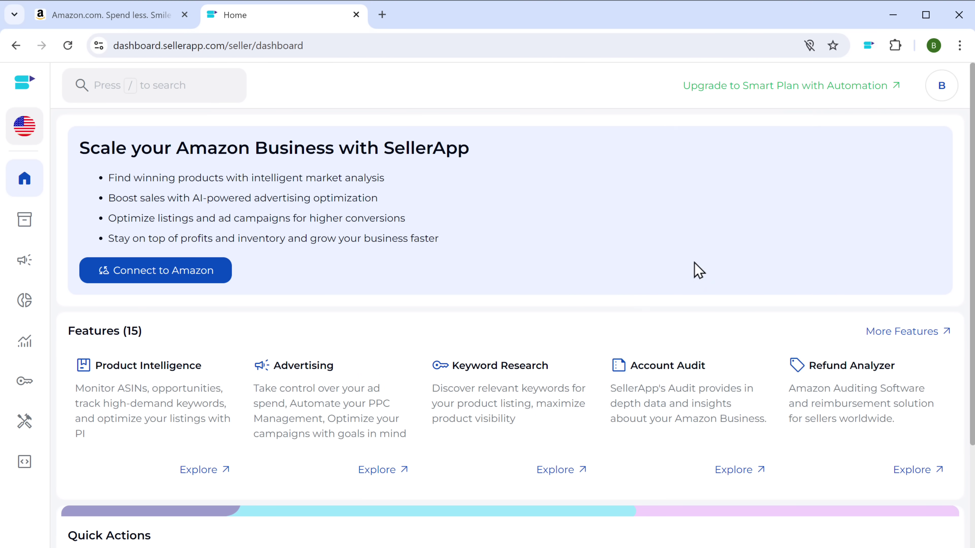
# - Switch to Amazon, search the Books department for "health and fitness", and look through the results
pyautogui.click(118, 20)
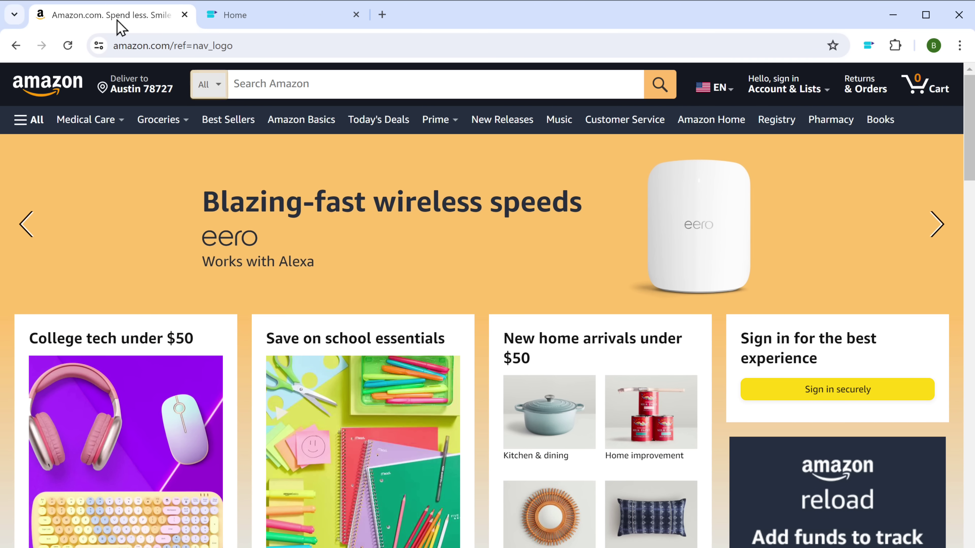
pyautogui.click(206, 92)
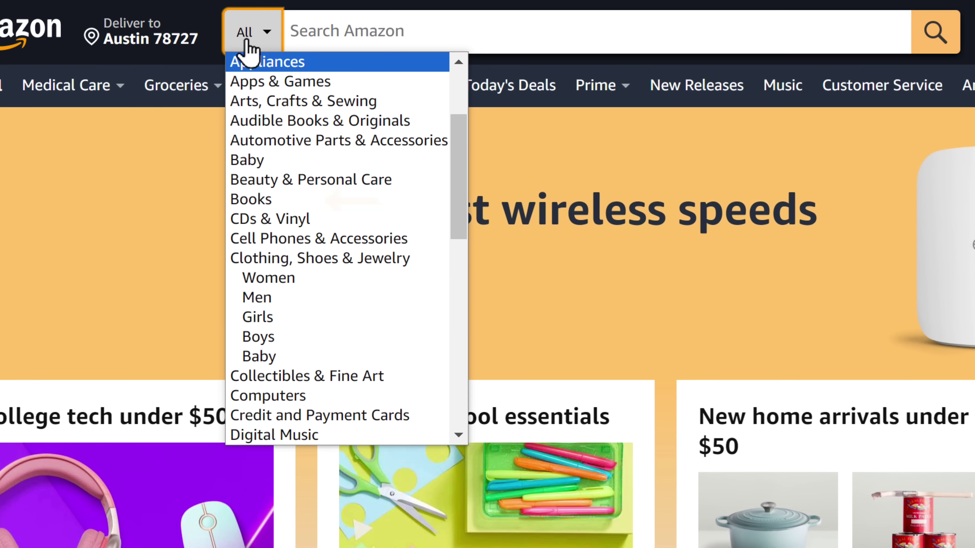
pyautogui.click(242, 200)
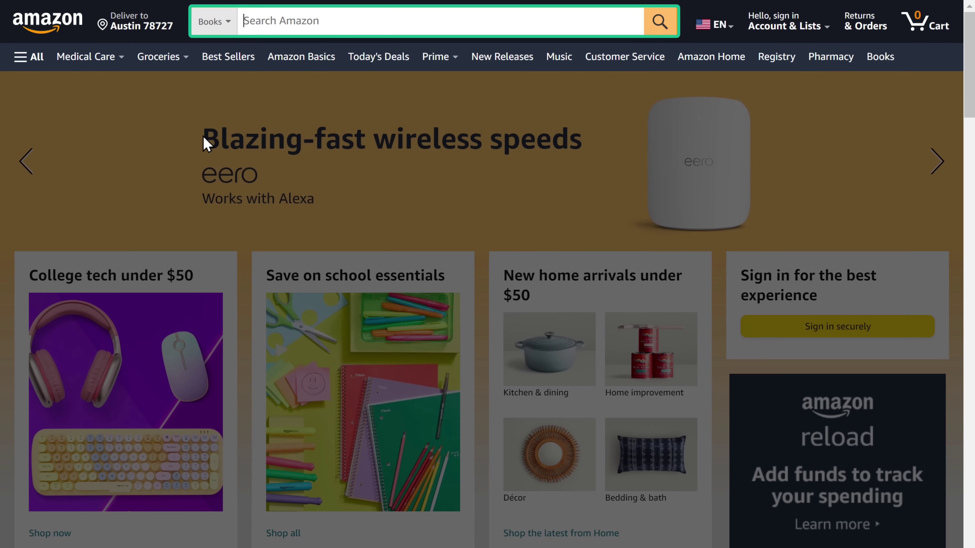
pyautogui.write('Health and Fitn')
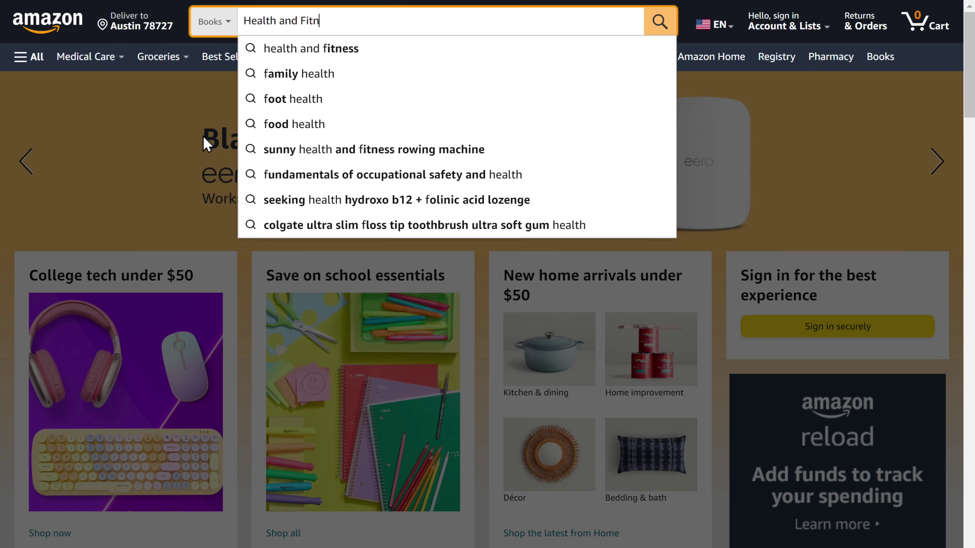
pyautogui.write('ess')
pyautogui.click(290, 55)
pyautogui.scroll(-15, 487, 274)
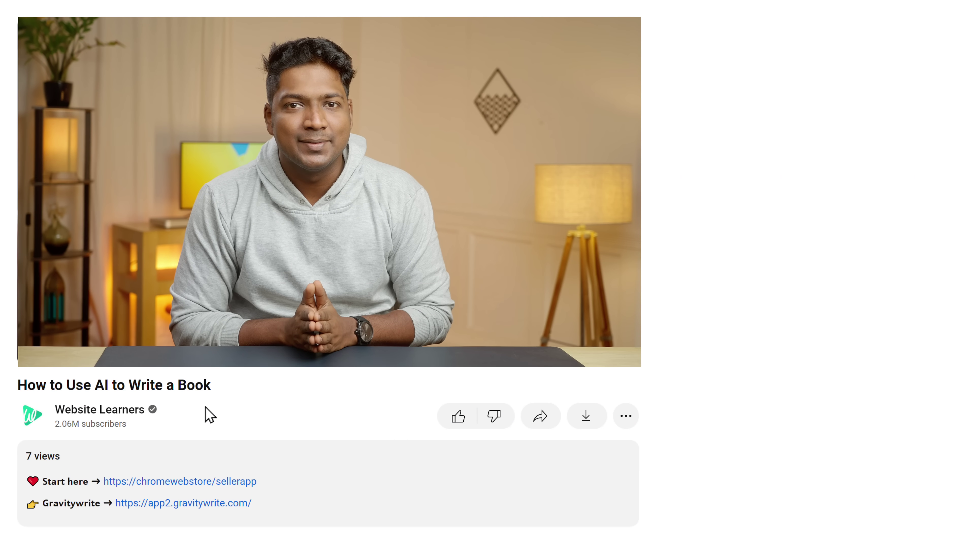
# - In GravityWrite's Book Idea Generator, generate a Non-Fiction book idea about simple tips and quick recipes for health and fitness
pyautogui.click(193, 506)
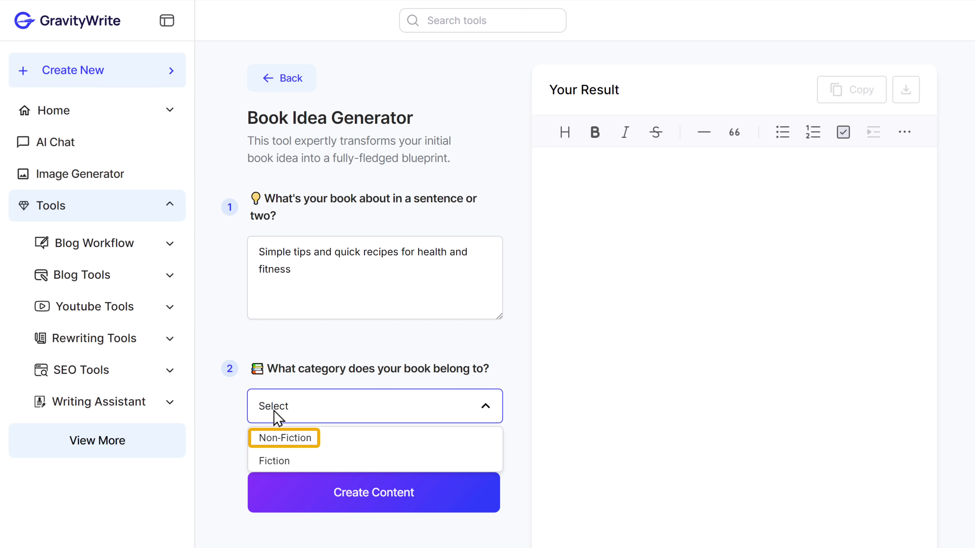
pyautogui.click(270, 440)
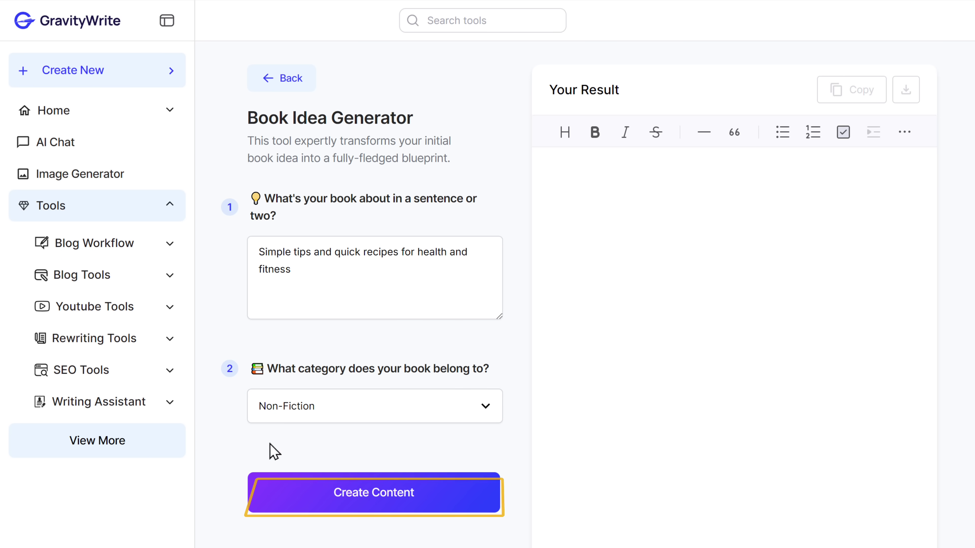
pyautogui.click(348, 504)
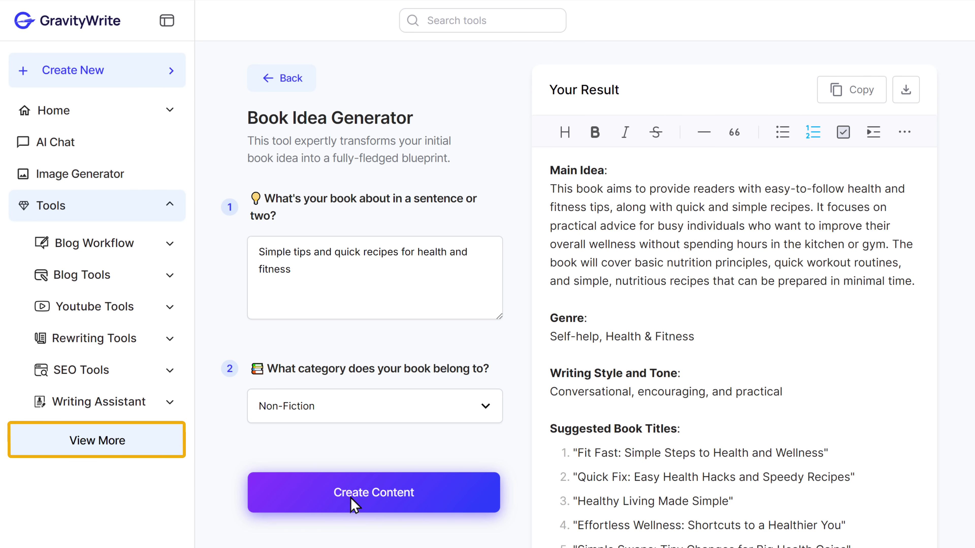
# - Open the Book Cover Image Ideas tool from the Book Writing tools in a new browser tab and switch to it
pyautogui.click(79, 447)
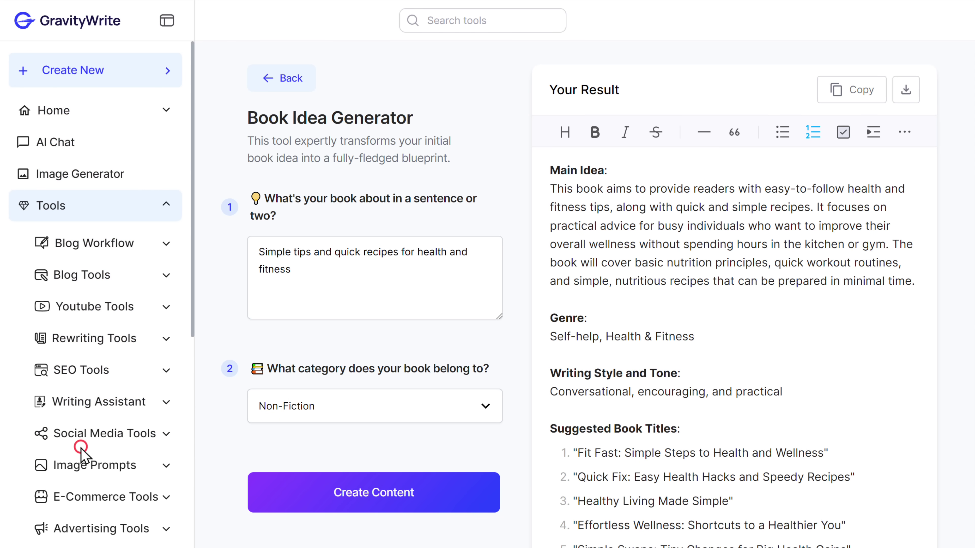
pyautogui.scroll(-3, 84, 473)
pyautogui.scroll(-10, 146, 308)
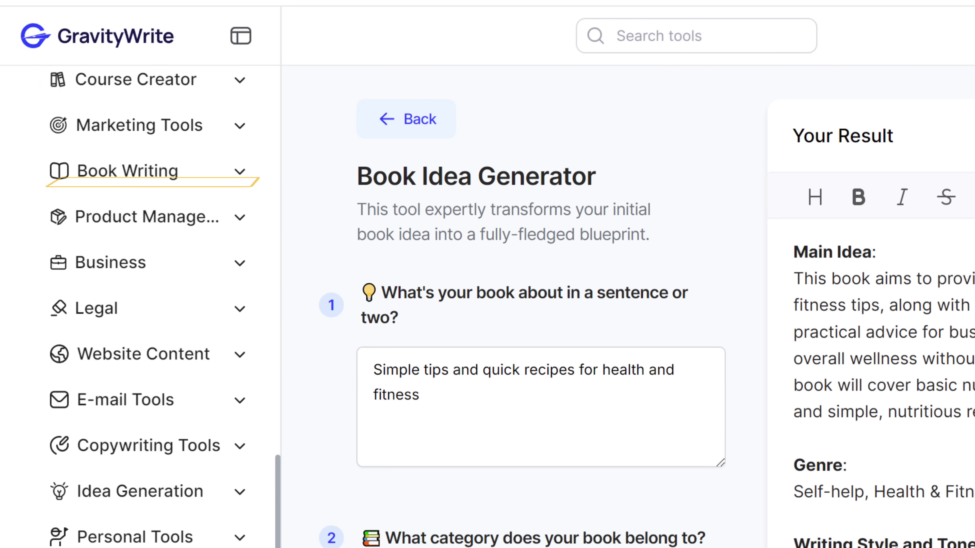
pyautogui.click(96, 177)
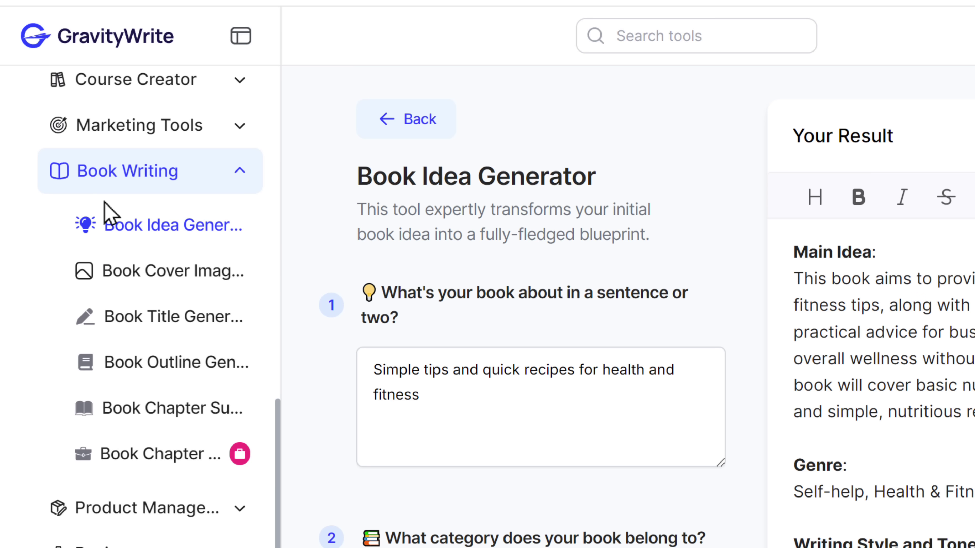
pyautogui.rightClick(123, 277)
pyautogui.click(159, 301)
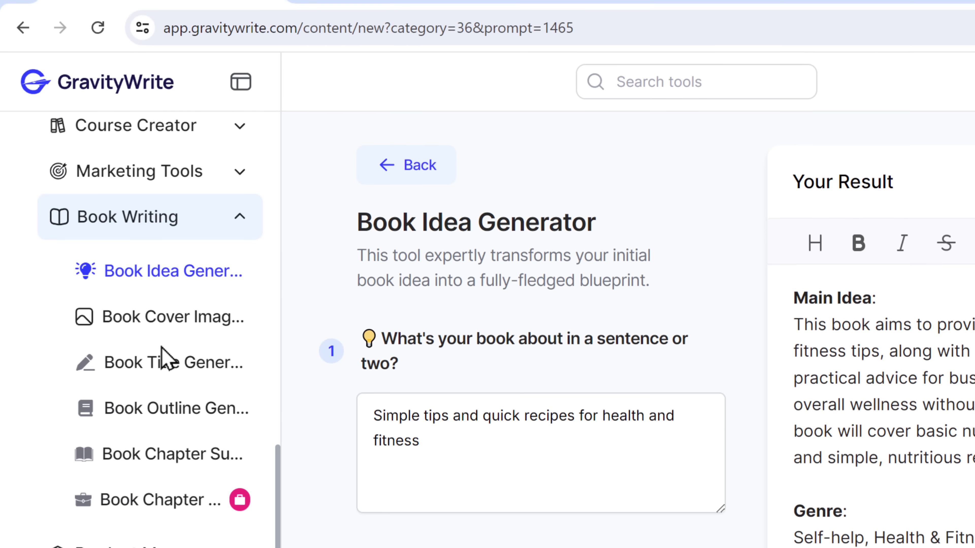
pyautogui.click(368, 24)
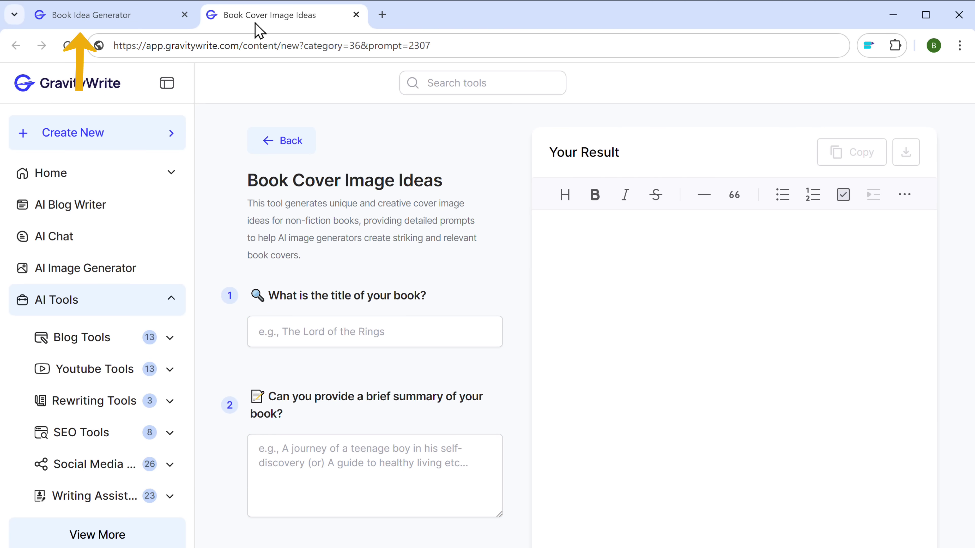
# - Copy the suggested title "Healthy Living Made Simple" from the Book Idea Generator and paste it as the book title in Book Cover Image Ideas
pyautogui.click(94, 22)
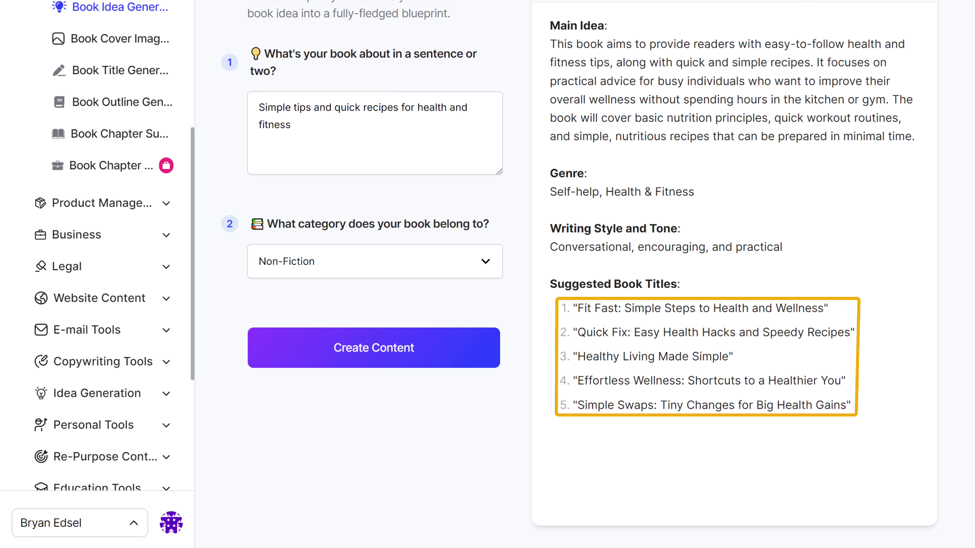
pyautogui.moveTo(595, 357); pyautogui.dragTo(728, 357)
pyautogui.rightClick(729, 358)
pyautogui.click(752, 107)
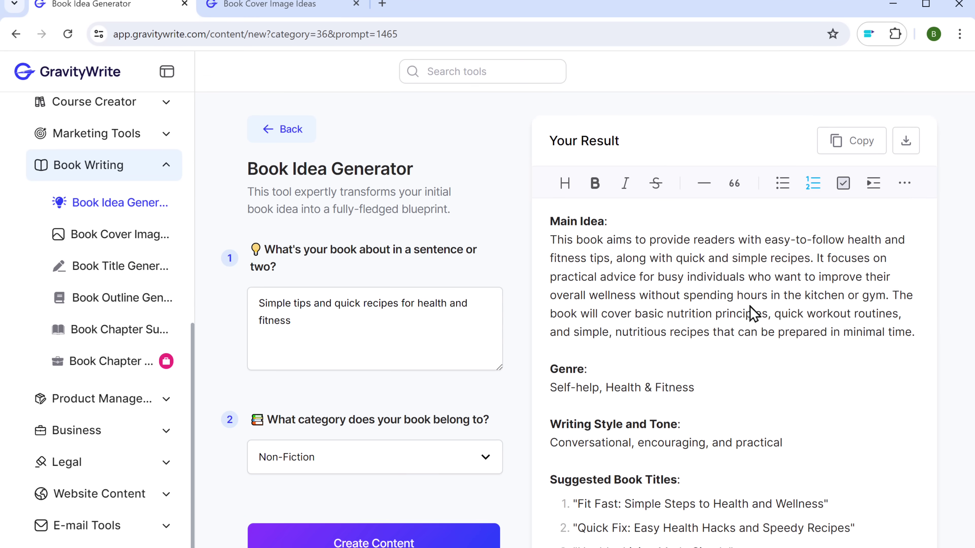
pyautogui.click(256, 22)
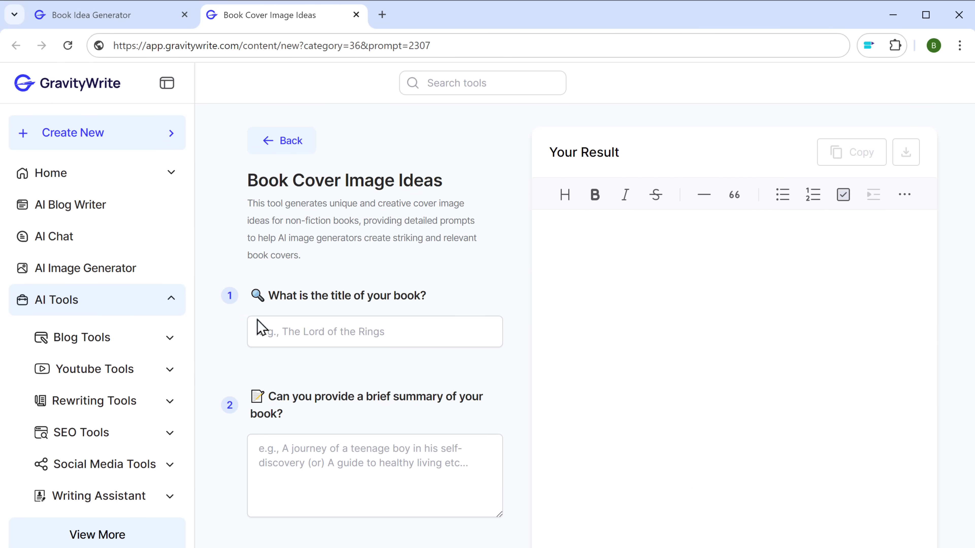
pyautogui.rightClick(257, 333)
pyautogui.click(281, 475)
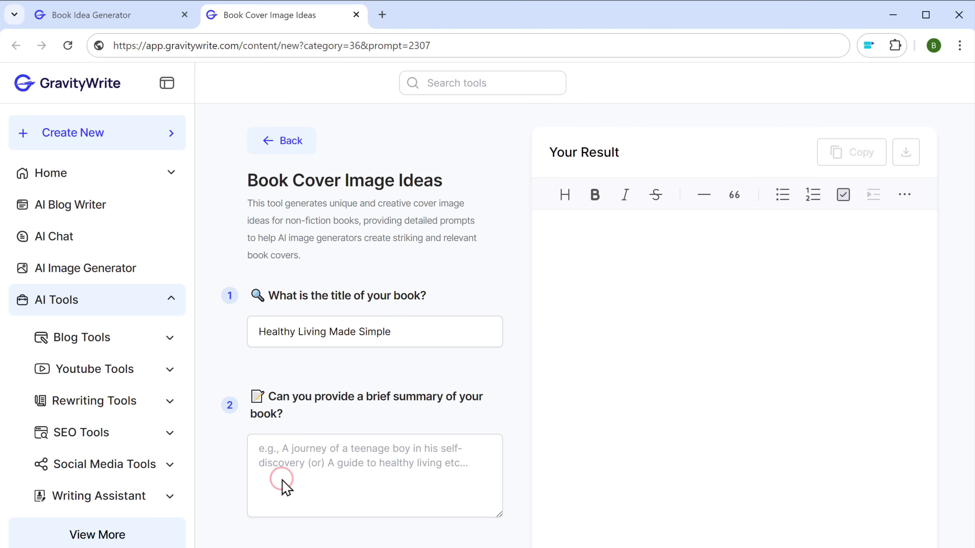
# - Copy the Main Idea paragraph from the Book Idea Generator result and paste it as the brief summary in Book Cover Image Ideas
pyautogui.click(82, 19)
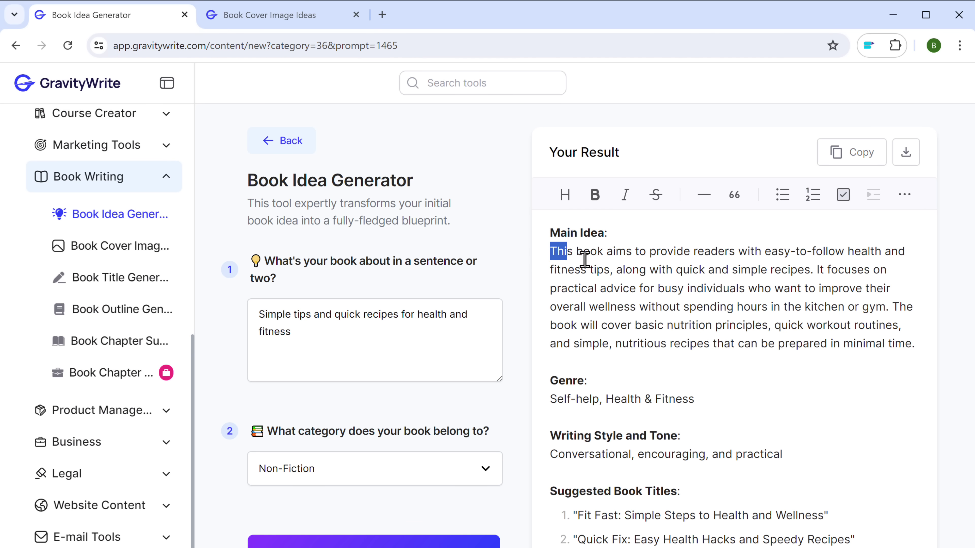
pyautogui.moveTo(585, 259); pyautogui.dragTo(917, 347)
pyautogui.rightClick(916, 348)
pyautogui.click(582, 448)
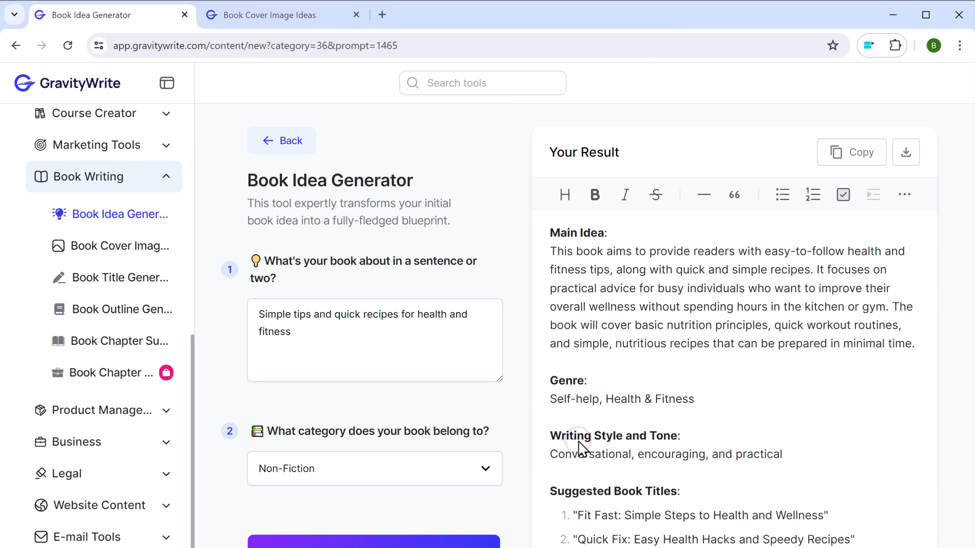
pyautogui.click(257, 19)
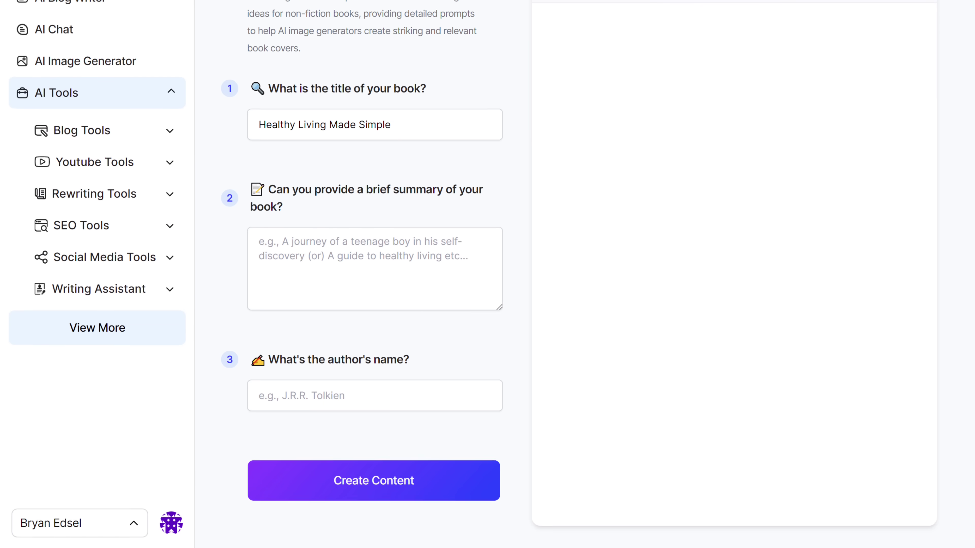
pyautogui.rightClick(268, 243)
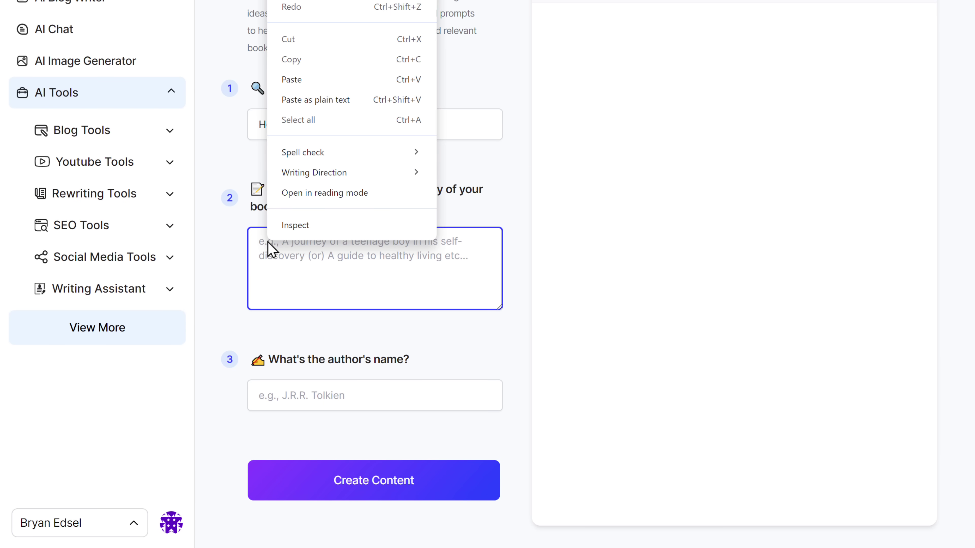
pyautogui.click(293, 80)
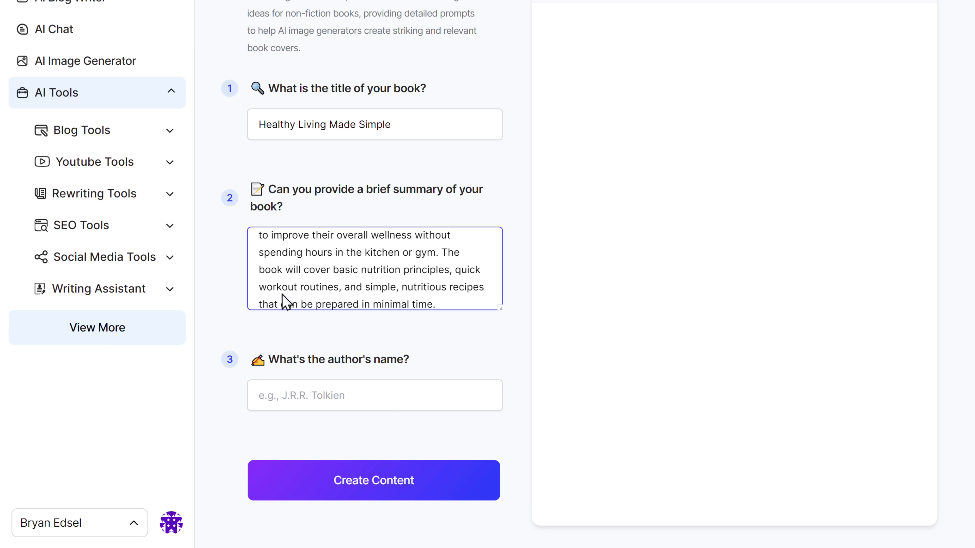
# - Enter the author's name, generate the book cover image ideas, and look through them
pyautogui.click(281, 398)
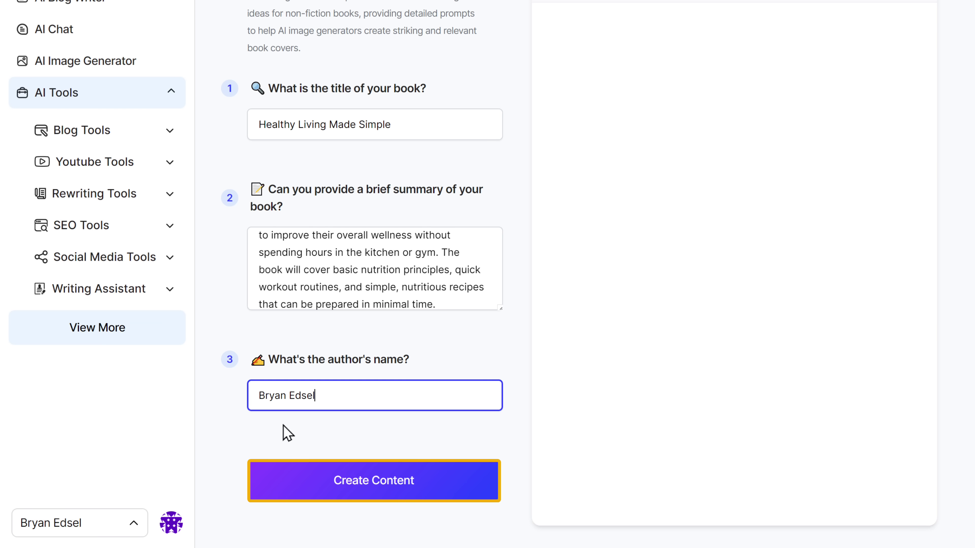
pyautogui.click(324, 464)
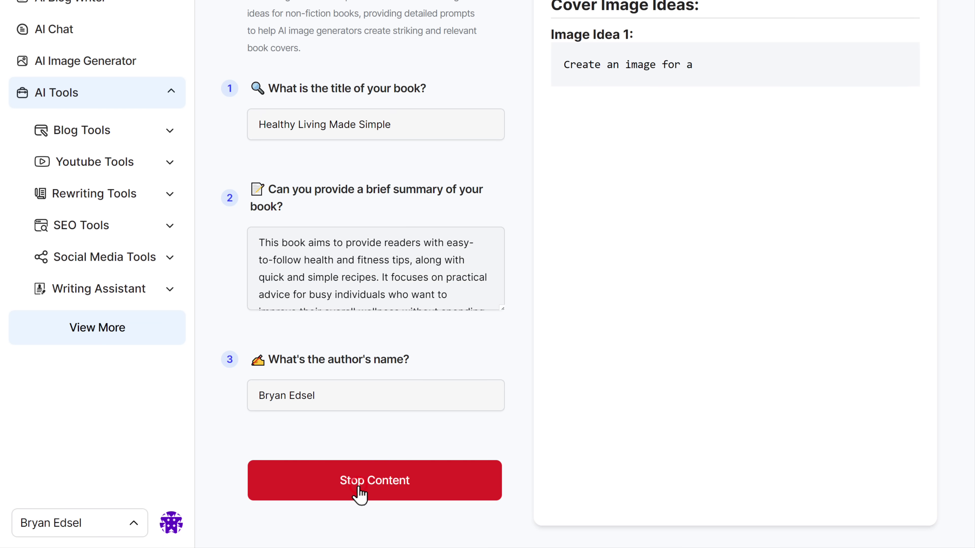
pyautogui.scroll(-15, 735, 269)
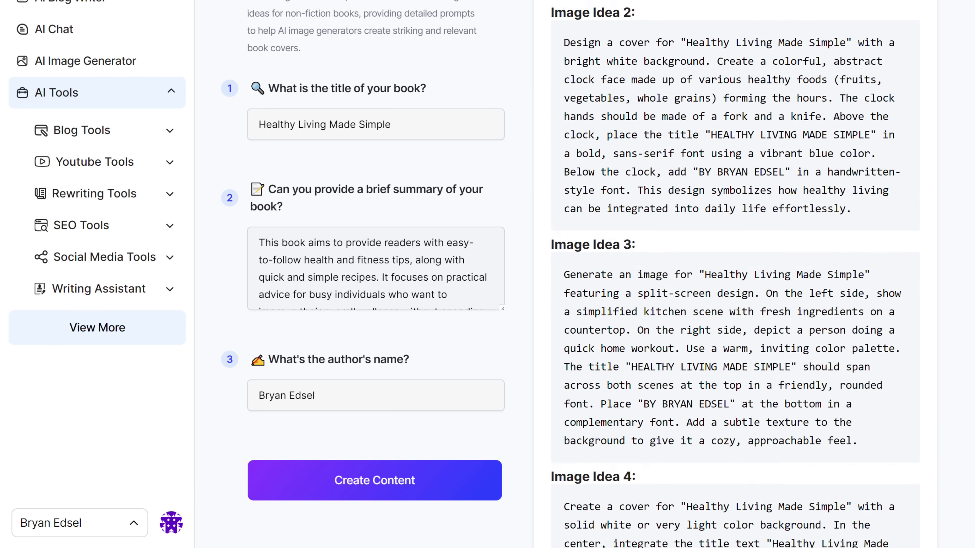
pyautogui.scroll(-5, 735, 268)
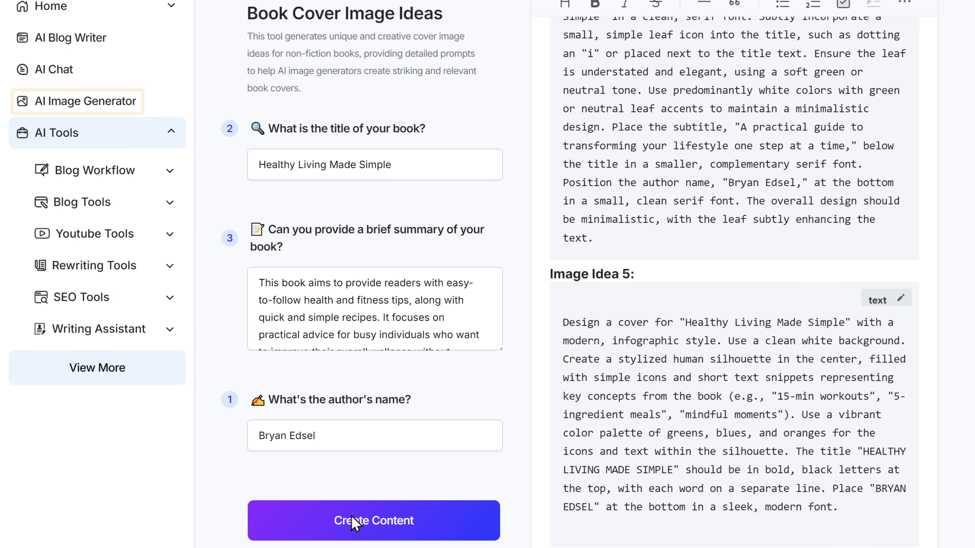
# - Open the AI Image Generator in a new browser tab and switch to it
pyautogui.rightClick(104, 110)
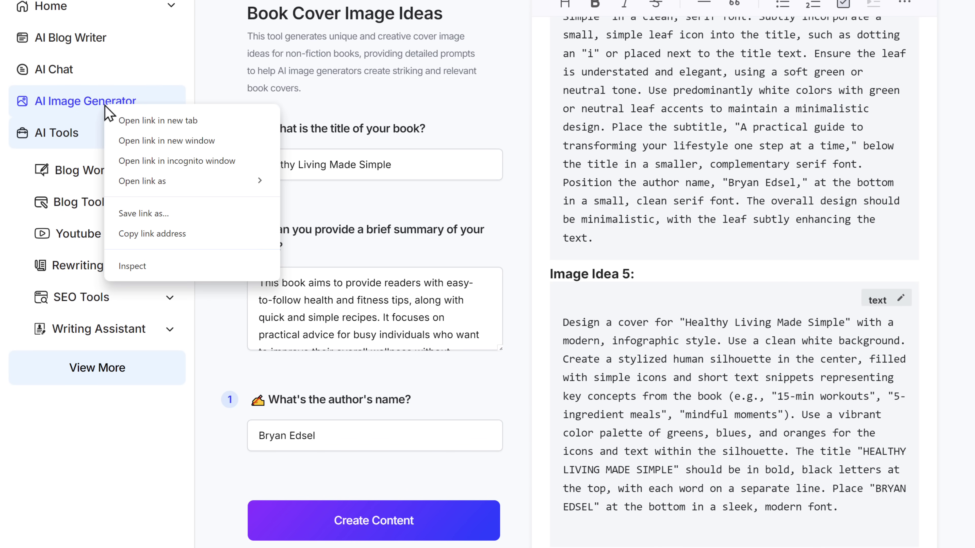
pyautogui.click(147, 123)
pyautogui.click(259, 18)
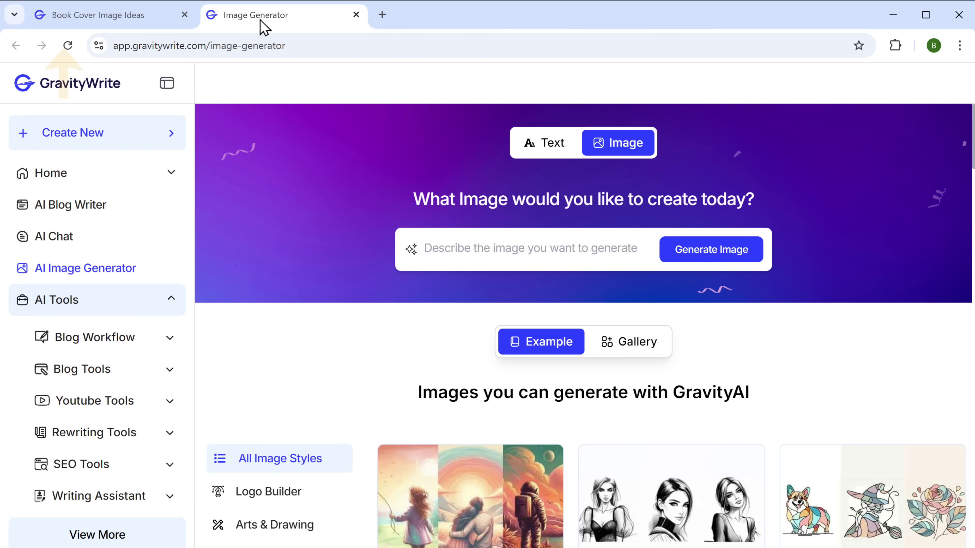
# - Copy the full Image Idea 4 prompt from Book Cover Image Ideas and paste it as the image description in the Image Generator
pyautogui.click(89, 18)
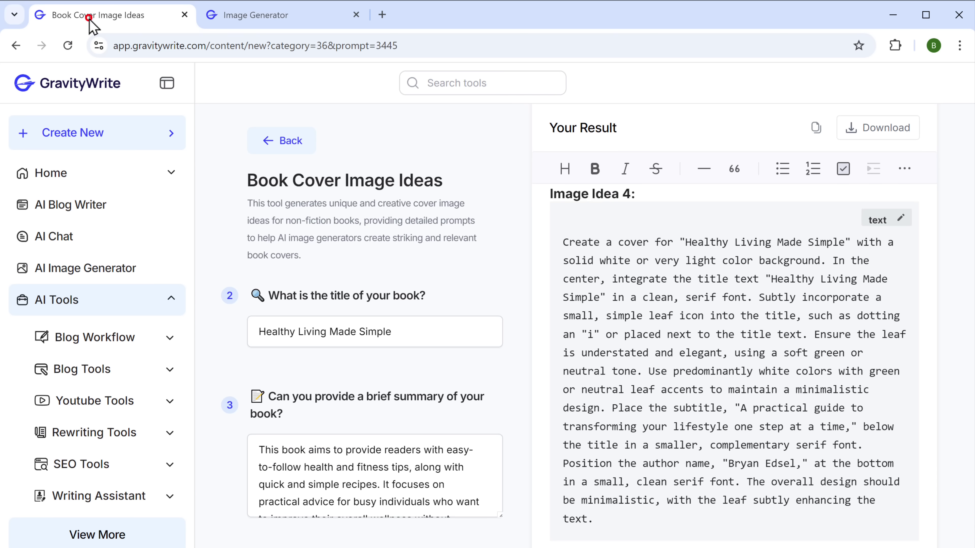
pyautogui.moveTo(561, 242); pyautogui.dragTo(597, 522)
pyautogui.rightClick(596, 521)
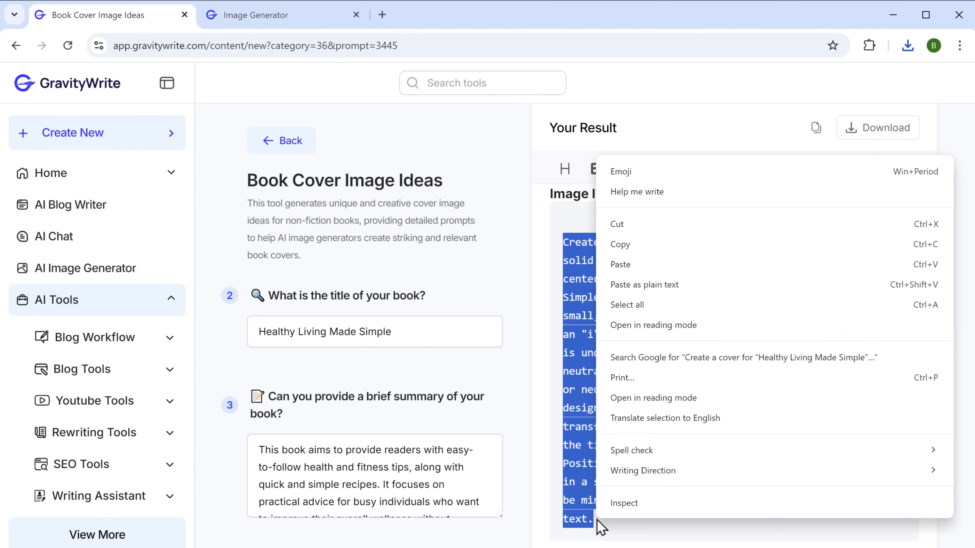
pyautogui.click(619, 248)
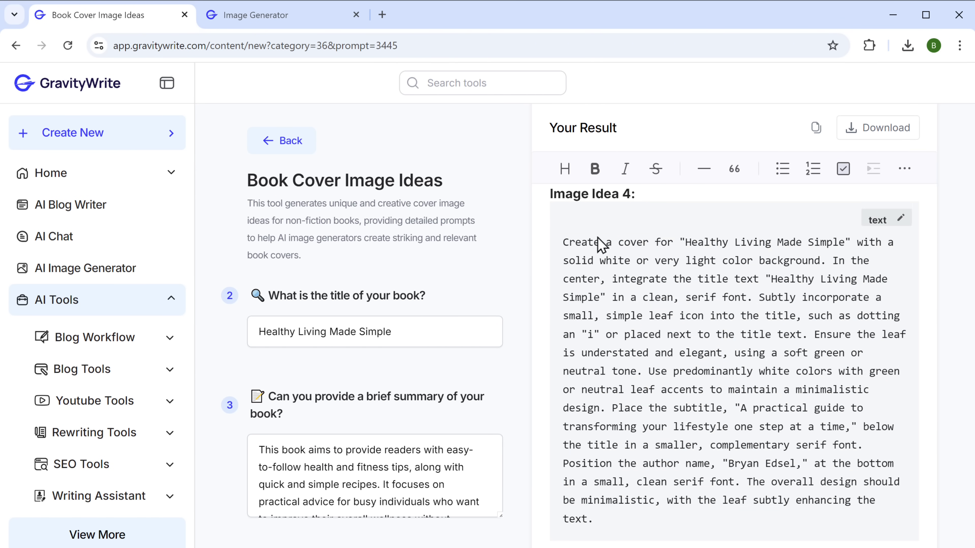
pyautogui.click(266, 16)
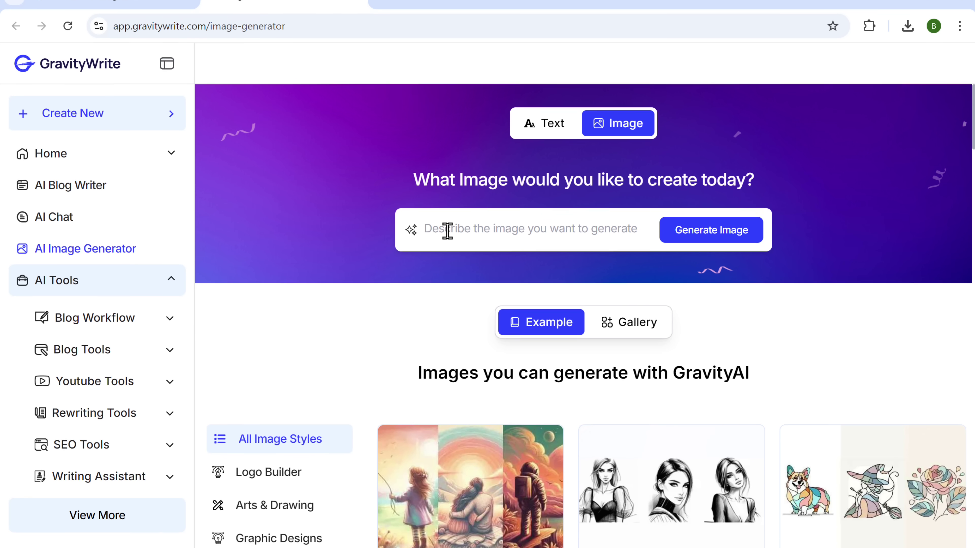
pyautogui.rightClick(448, 265)
pyautogui.click(475, 348)
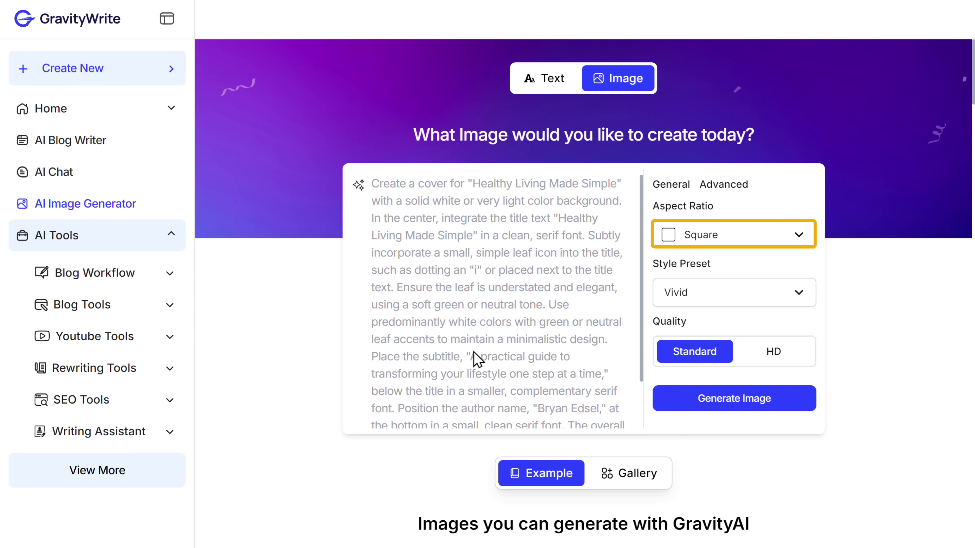
# - Generate the cover image with Portrait aspect ratio, Natural style preset and HD quality, and download the result
pyautogui.click(692, 239)
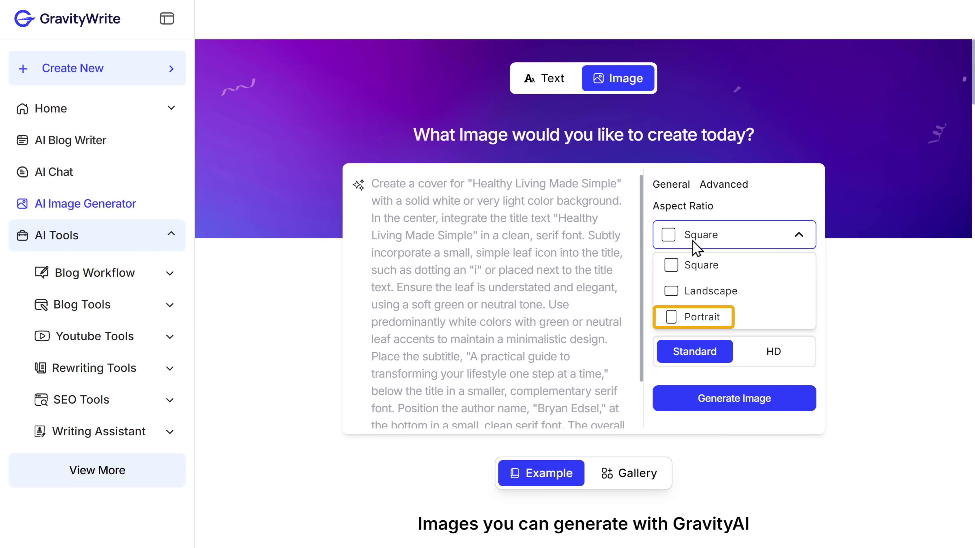
pyautogui.click(703, 322)
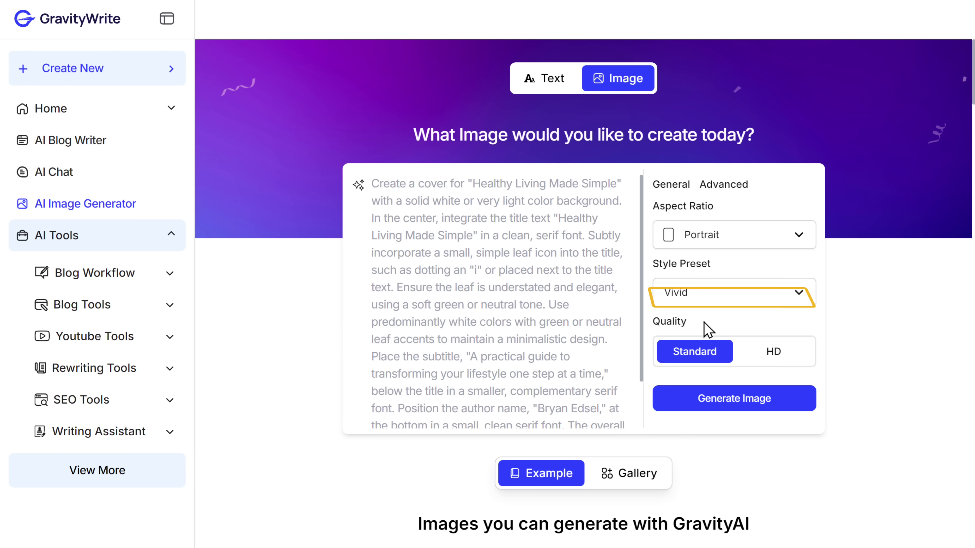
pyautogui.click(676, 298)
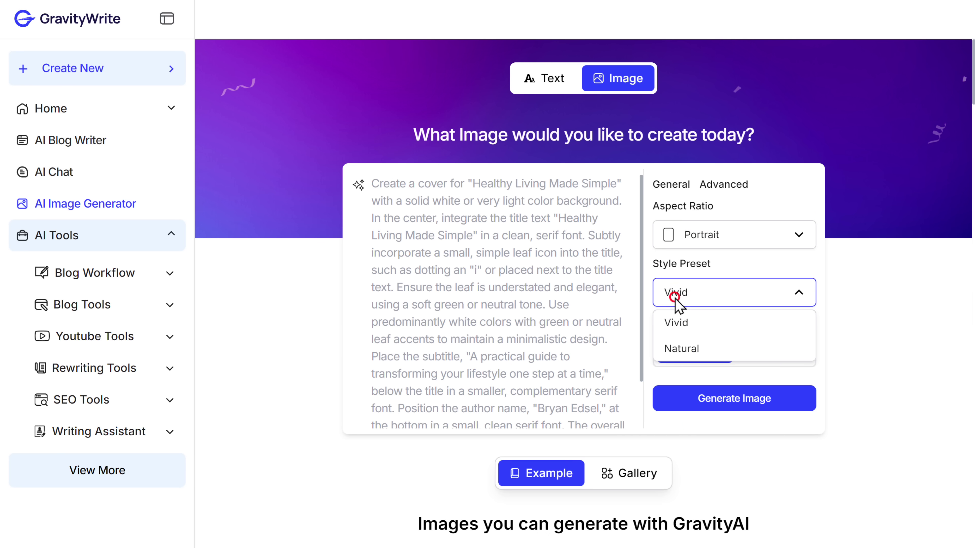
pyautogui.click(676, 350)
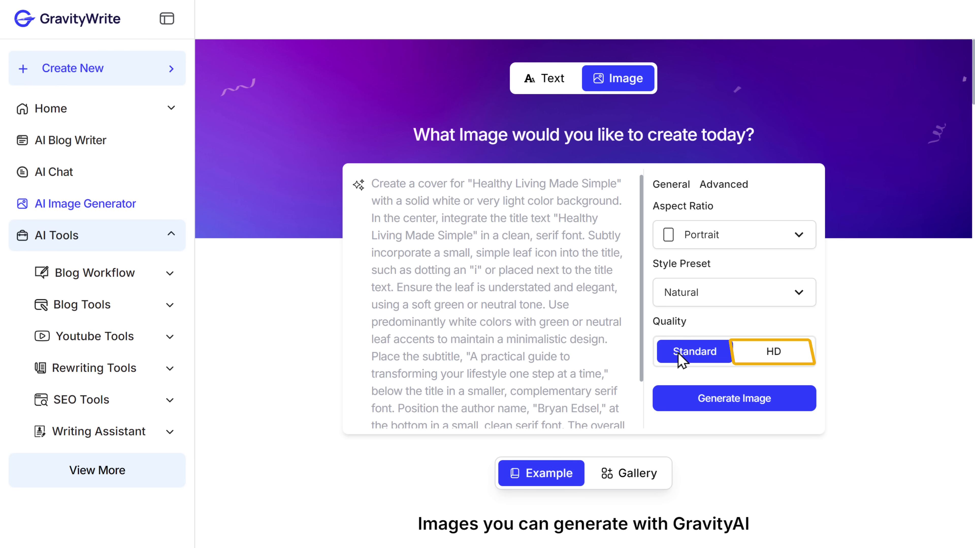
pyautogui.click(772, 359)
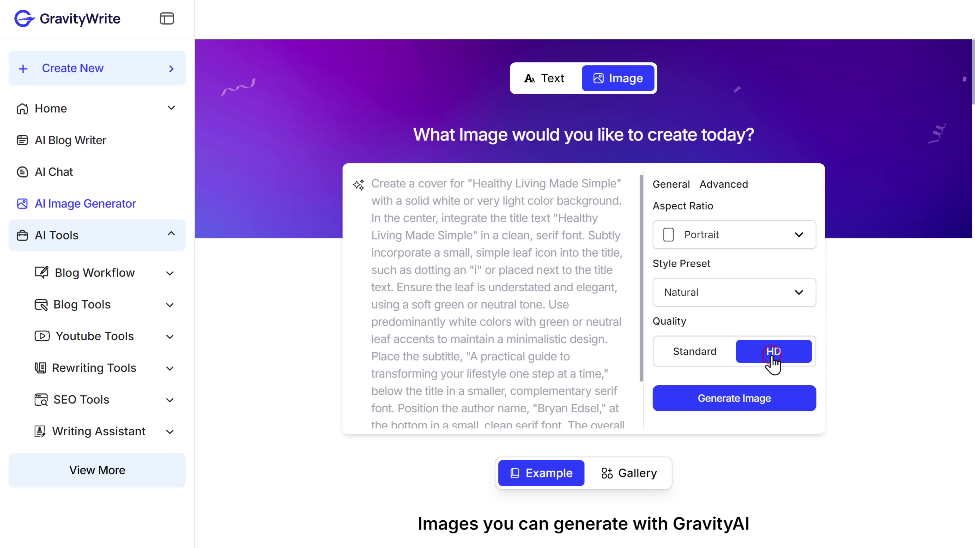
pyautogui.click(724, 399)
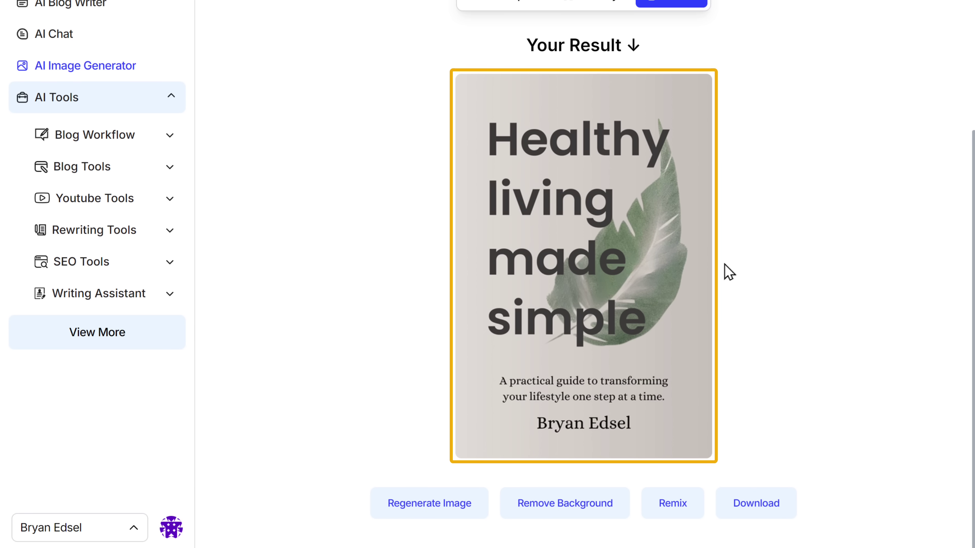
pyautogui.click(756, 507)
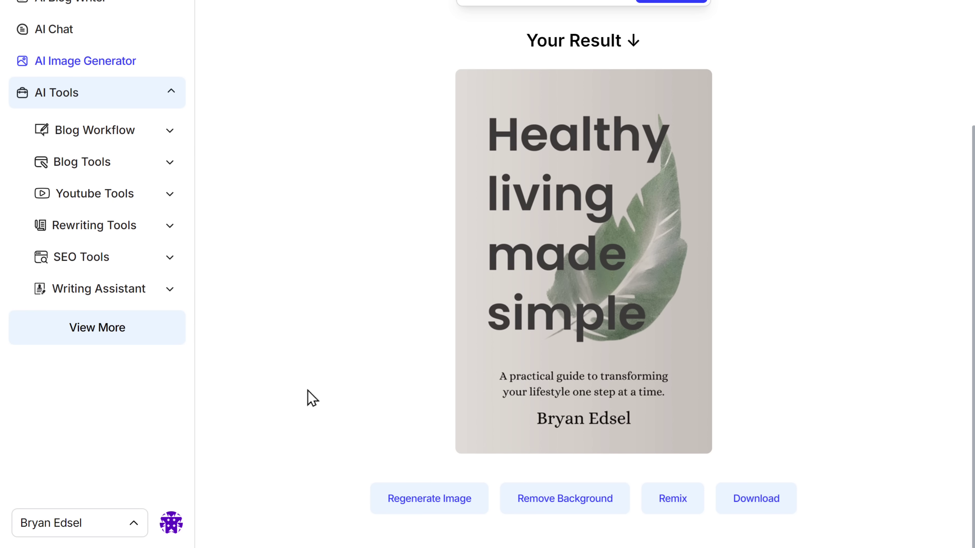
# - Open the Book Outline Generator from the Book Writing tools and set the number of chapters to 20
pyautogui.click(81, 331)
pyautogui.scroll(-10, 87, 340)
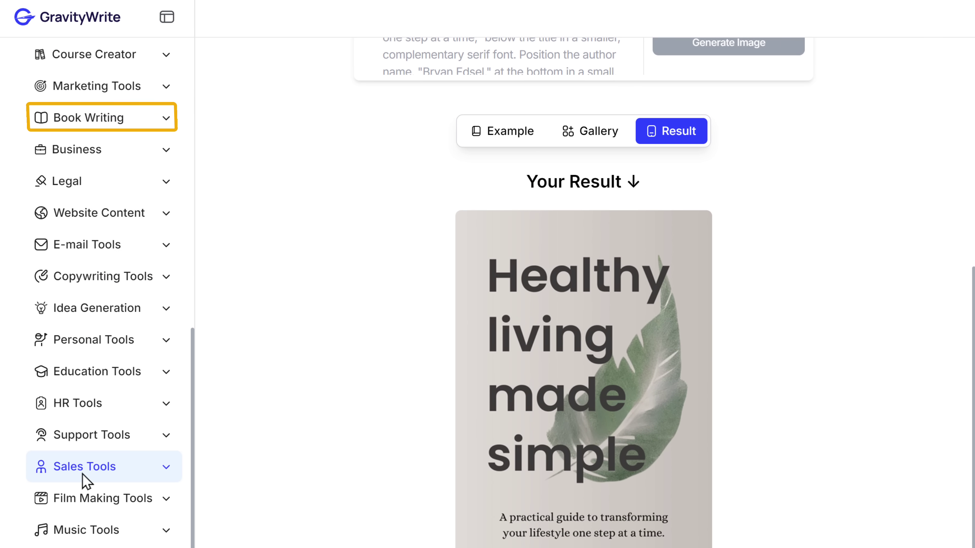
pyautogui.click(66, 122)
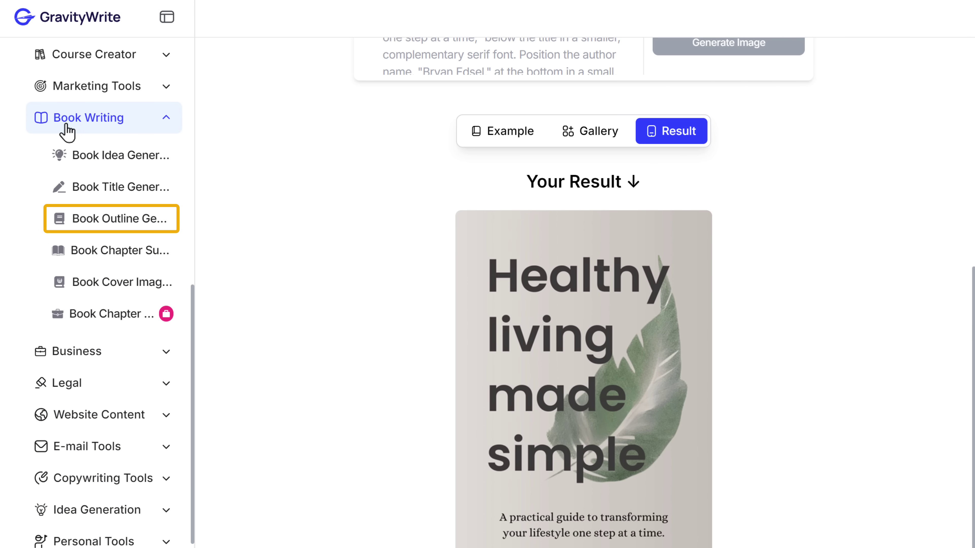
pyautogui.click(122, 220)
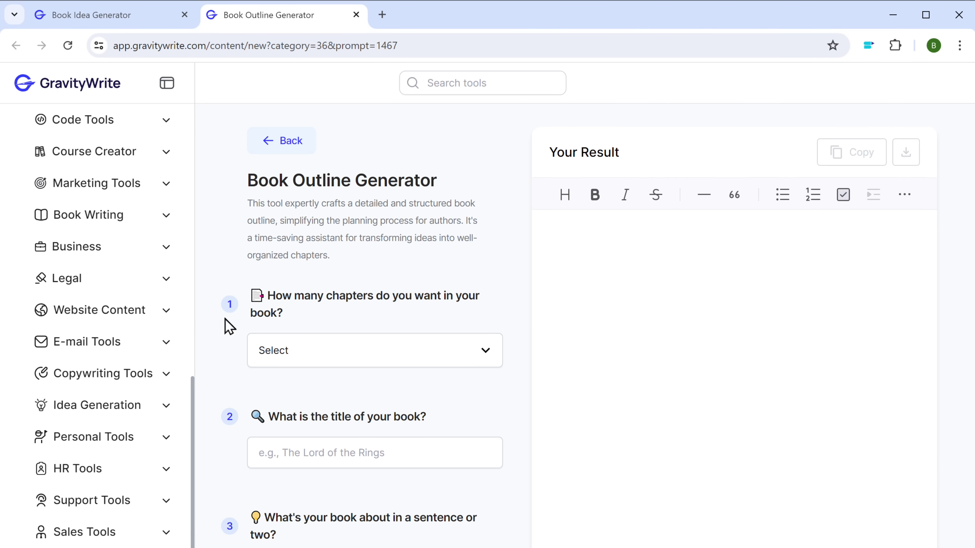
pyautogui.click(268, 358)
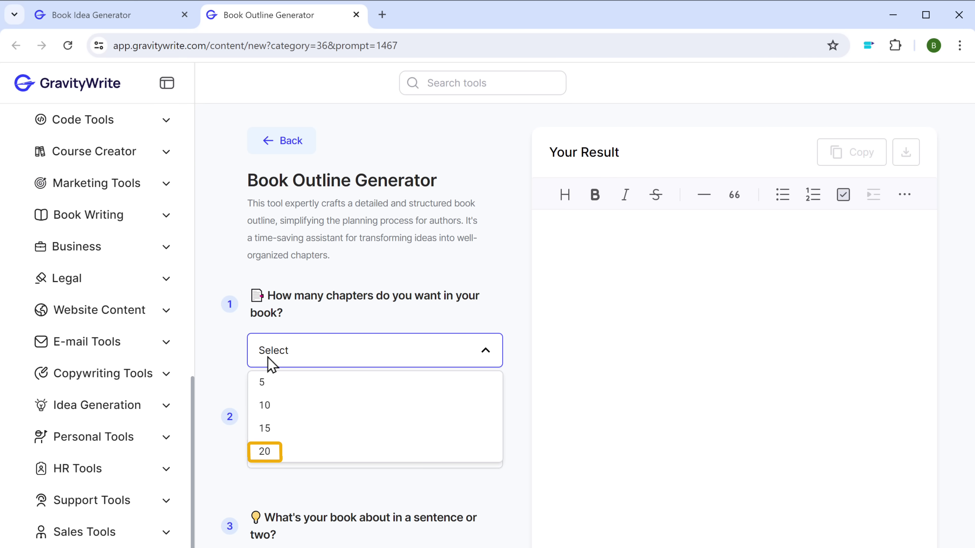
pyautogui.click(266, 453)
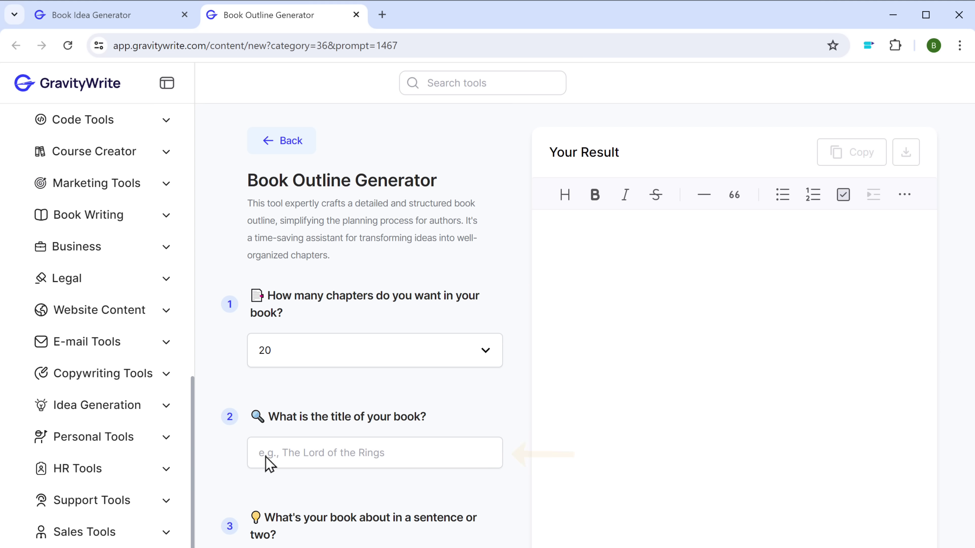
# - Copy the suggested title "Healthy Living Made Simple" from the Book Idea Generator and paste it as the book title in the Book Outline Generator
pyautogui.click(87, 18)
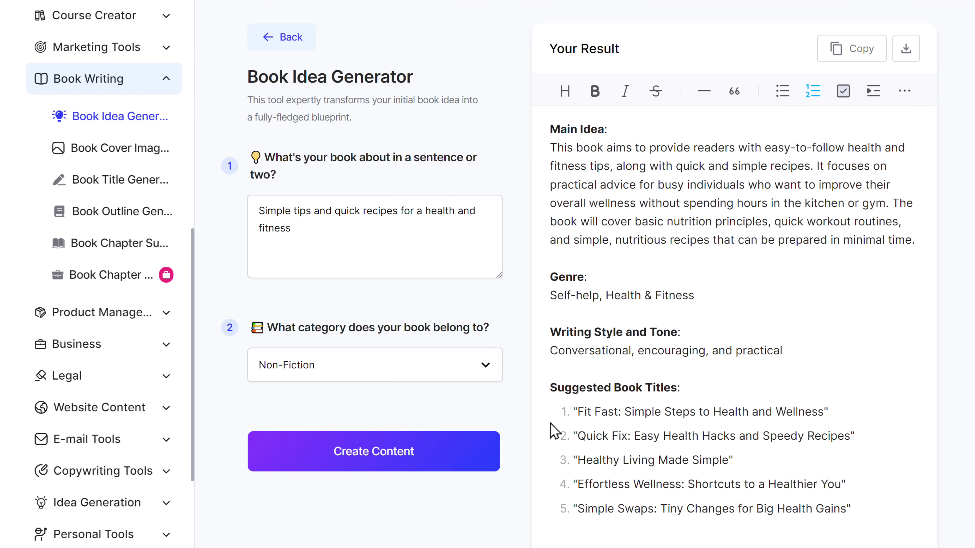
pyautogui.moveTo(637, 460); pyautogui.dragTo(730, 460)
pyautogui.rightClick(730, 462)
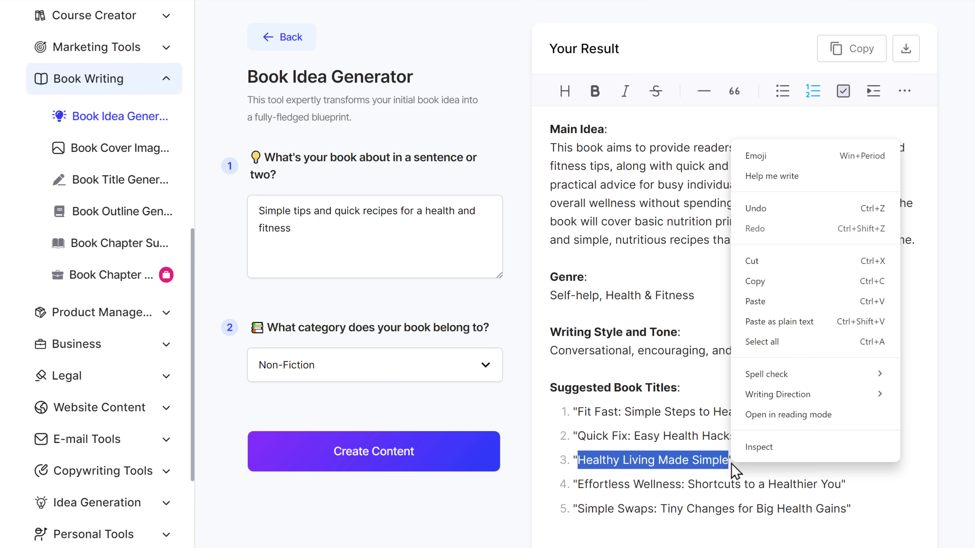
pyautogui.click(756, 280)
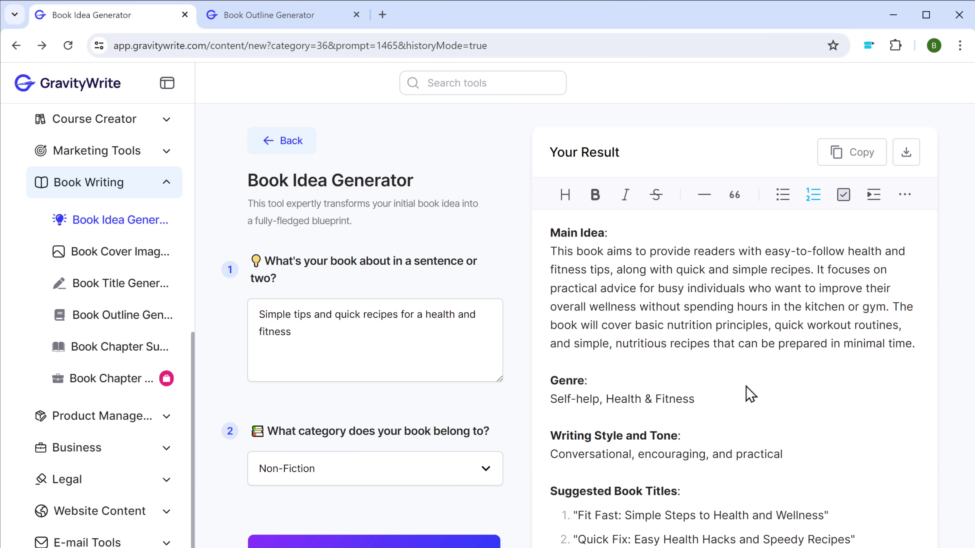
pyautogui.click(263, 17)
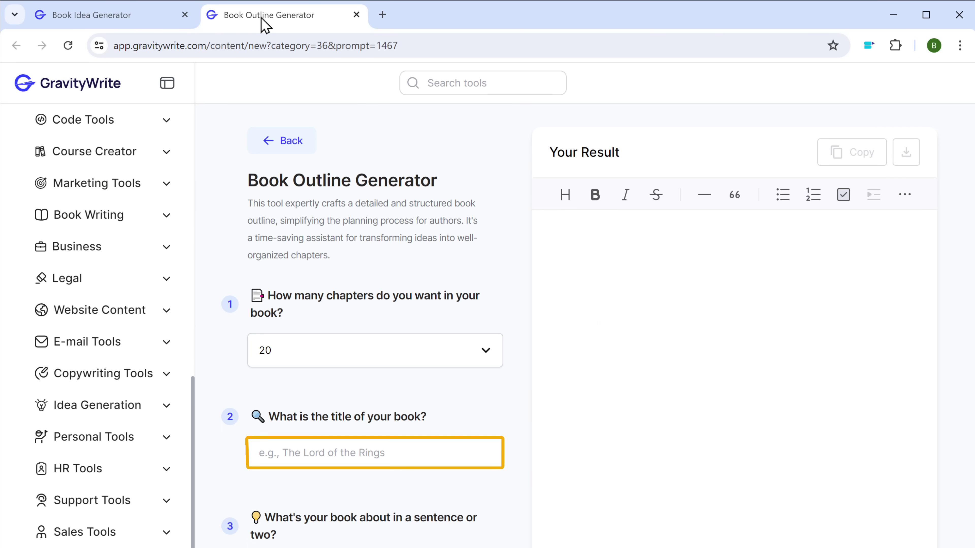
pyautogui.rightClick(261, 457)
pyautogui.click(285, 295)
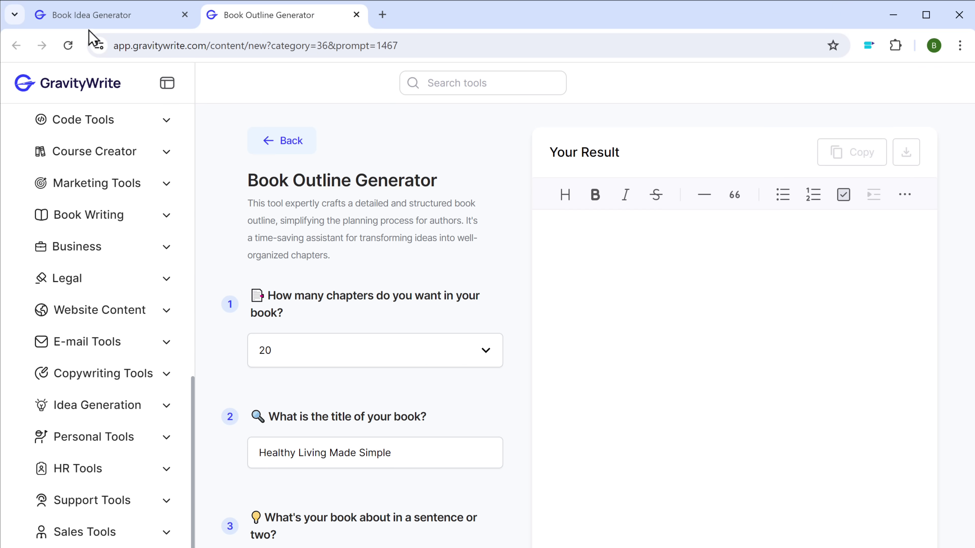
# - Copy the Main Idea paragraph from the Book Idea Generator into the Book Outline Generator's description of the book and generate the outline
pyautogui.click(81, 18)
pyautogui.moveTo(551, 248); pyautogui.dragTo(917, 345)
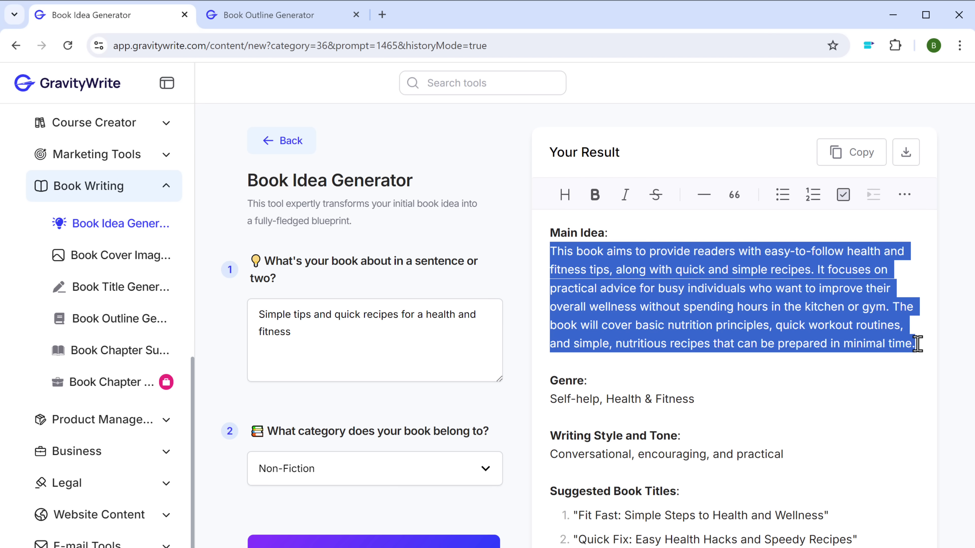
pyautogui.rightClick(917, 348)
pyautogui.click(574, 438)
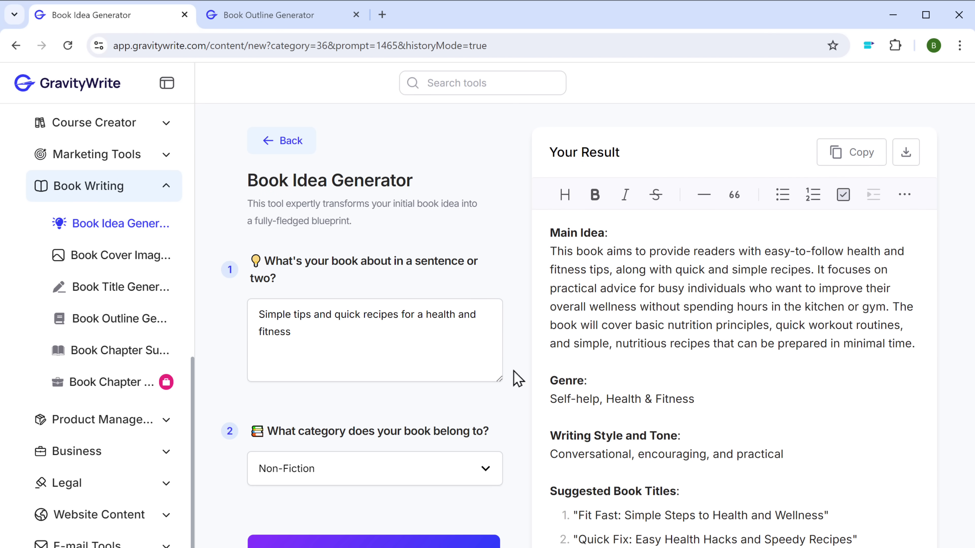
pyautogui.click(267, 17)
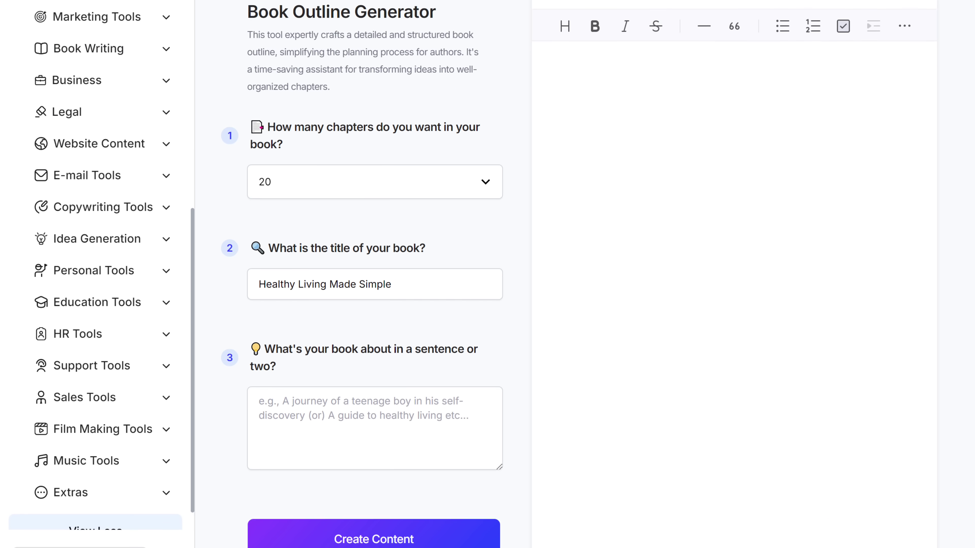
pyautogui.rightClick(279, 371)
pyautogui.click(304, 212)
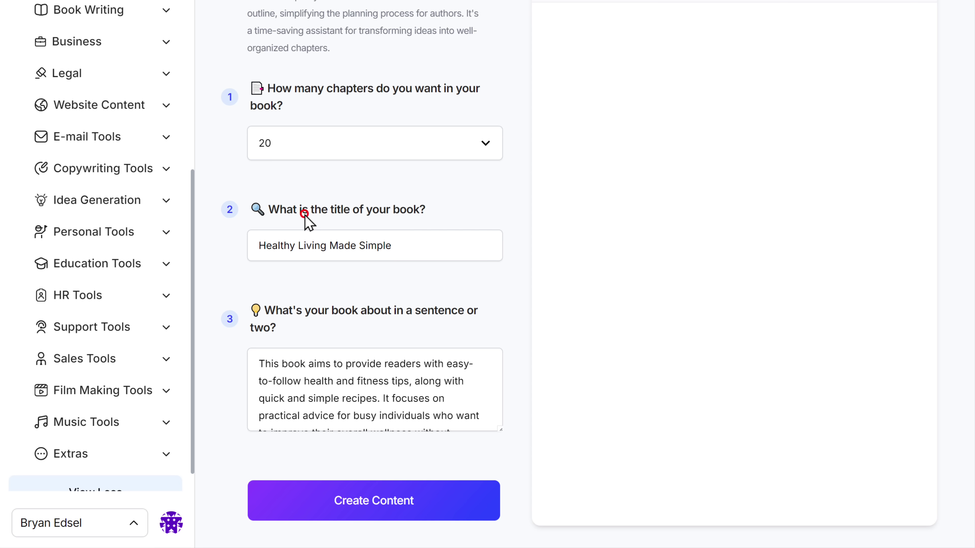
pyautogui.press('Tab')
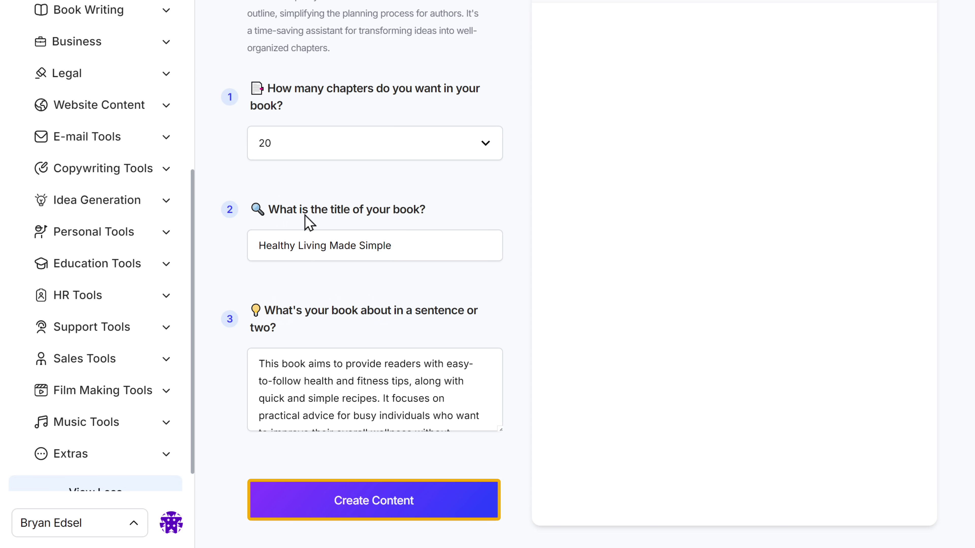
pyautogui.click(355, 511)
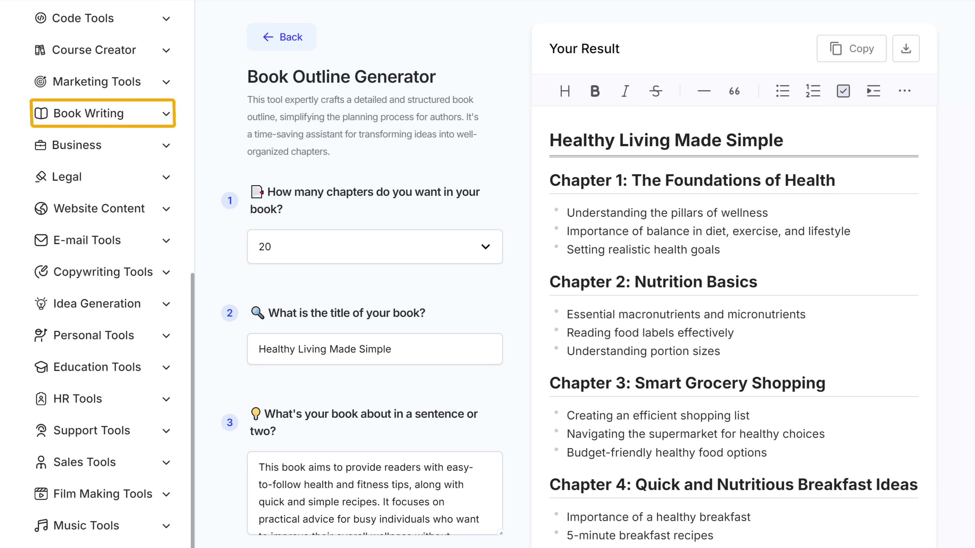
# - Open the Book Chapter Writer (Non-Fiction) in a new browser tab and set the book name to "Health and Fitness"
pyautogui.click(69, 115)
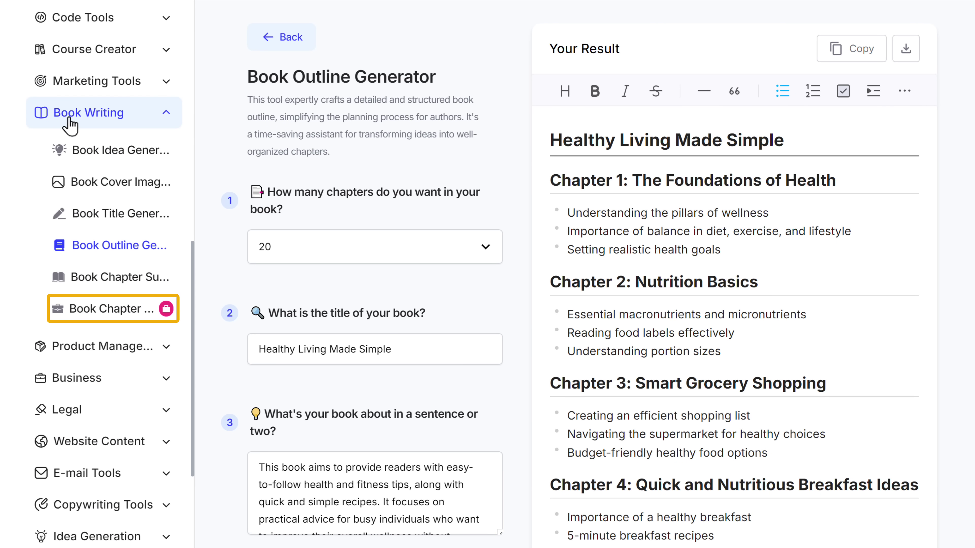
pyautogui.rightClick(79, 316)
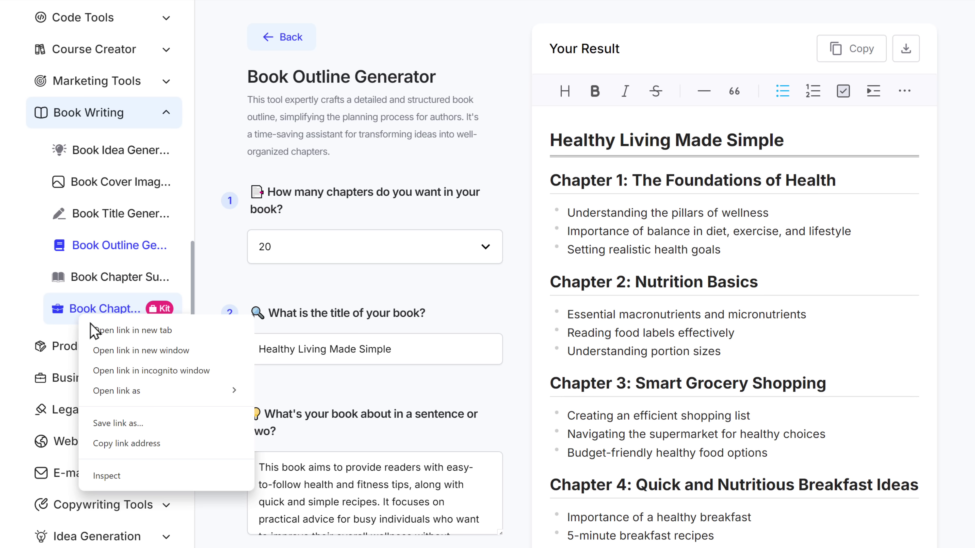
pyautogui.click(101, 331)
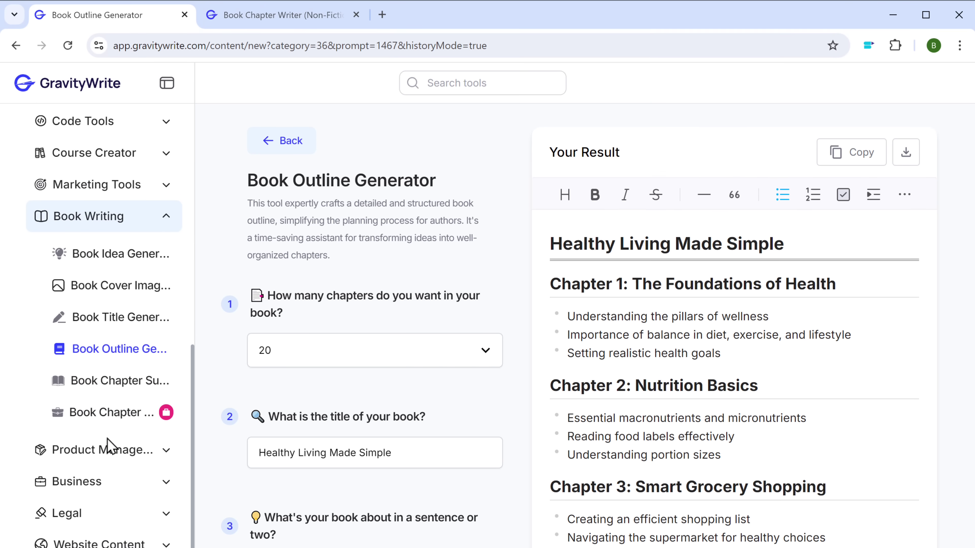
pyautogui.click(259, 21)
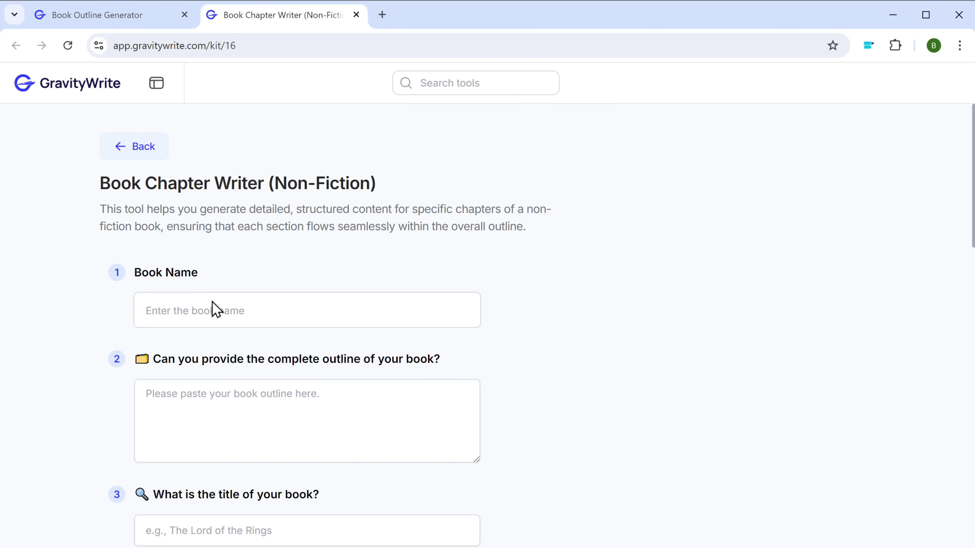
pyautogui.write('Healt')
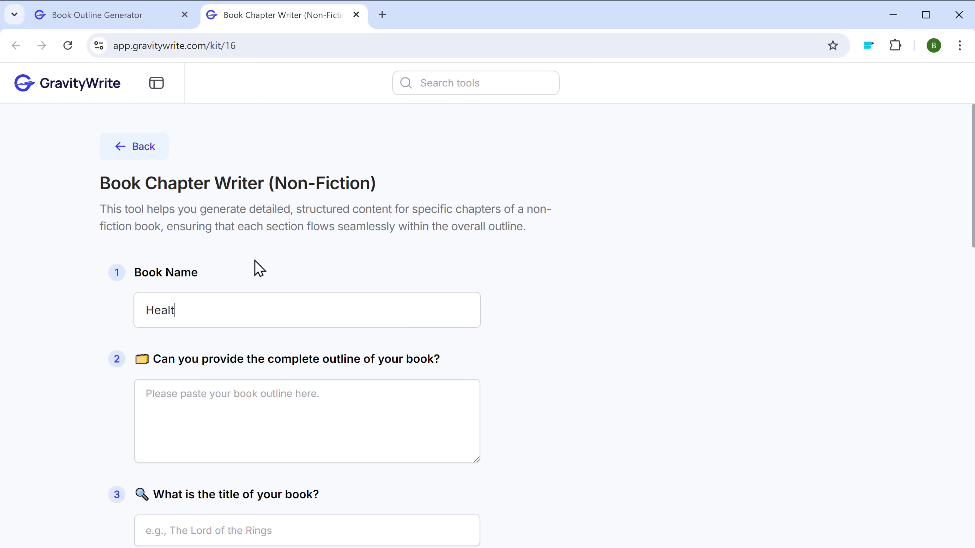
pyautogui.write('h and Fi')
pyautogui.press('Return')
pyautogui.press('Tab')
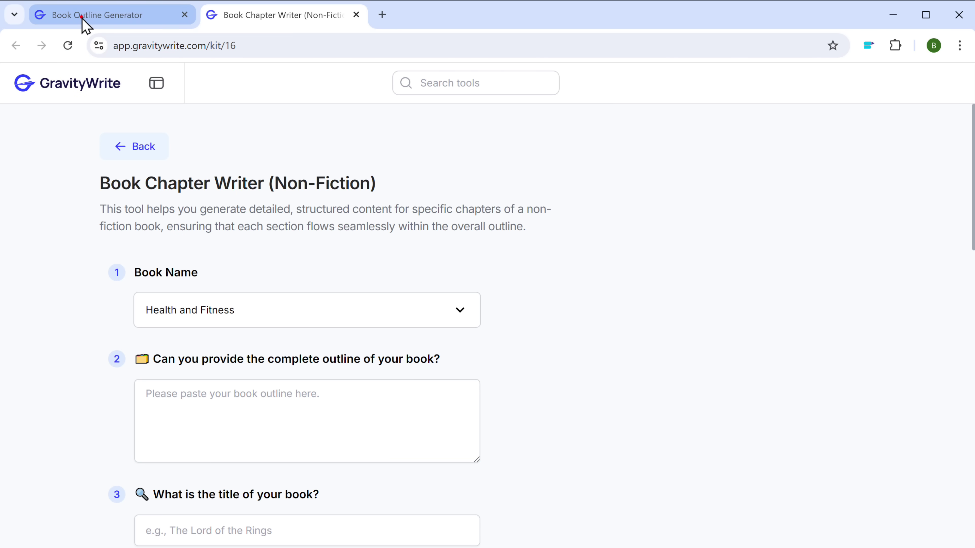
# - Copy the generated outline from Chapter 1 through the final chapter and paste it as the complete book outline in the Book Chapter Writer
pyautogui.click(86, 24)
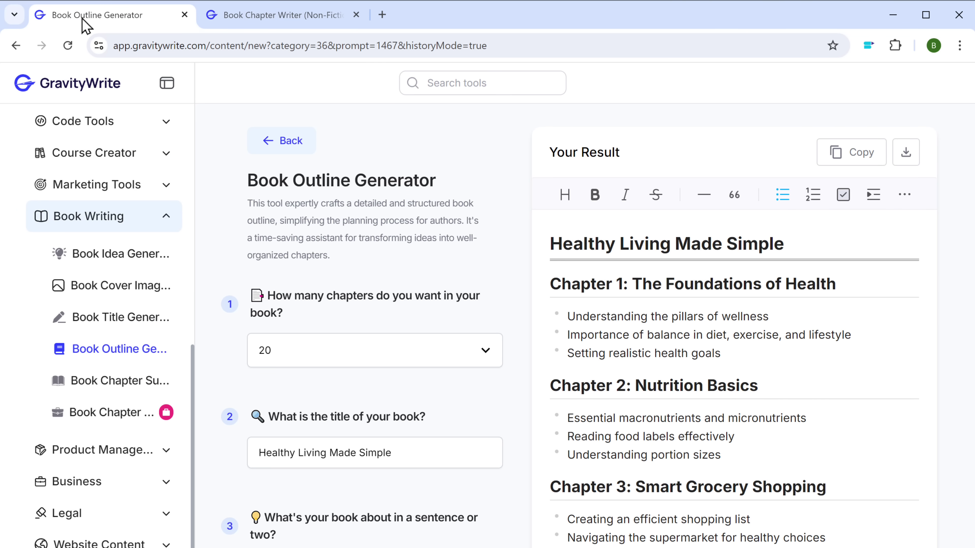
pyautogui.moveTo(552, 286); pyautogui.dragTo(865, 497)
pyautogui.rightClick(865, 497)
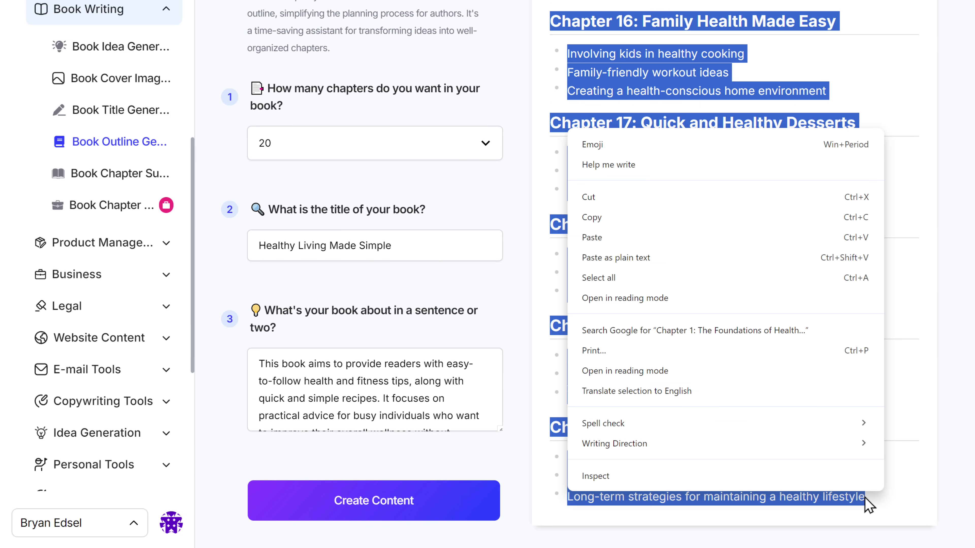
pyautogui.click(591, 222)
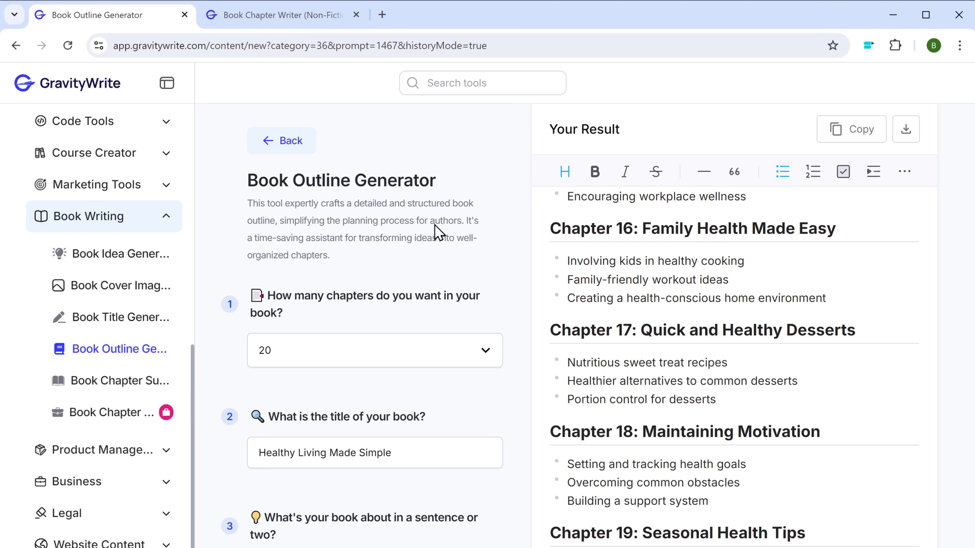
pyautogui.click(266, 16)
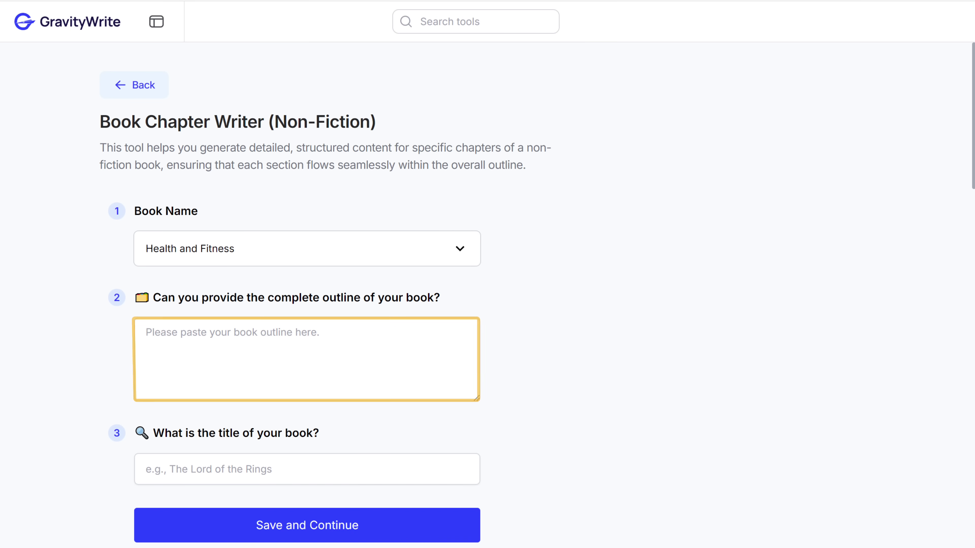
pyautogui.click(233, 333)
pyautogui.rightClick(236, 334)
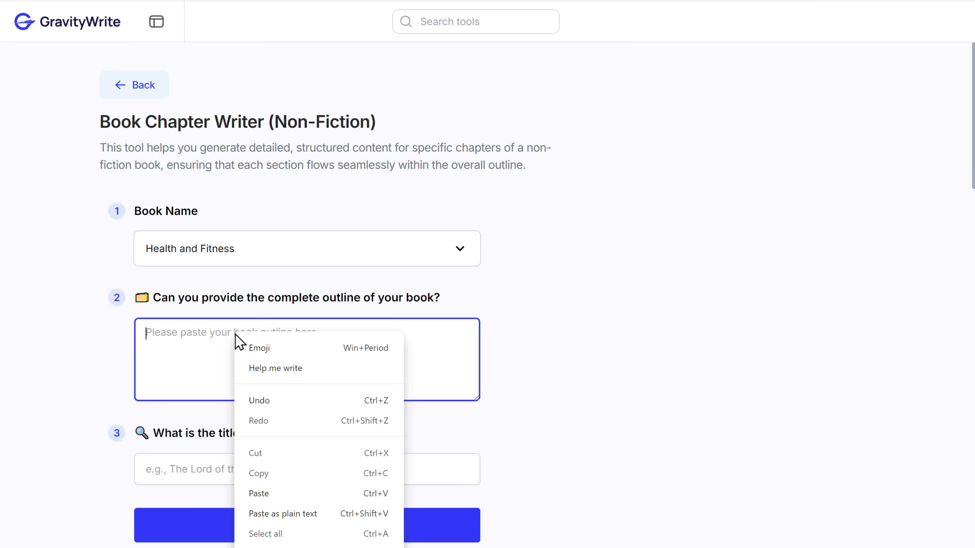
pyautogui.click(261, 494)
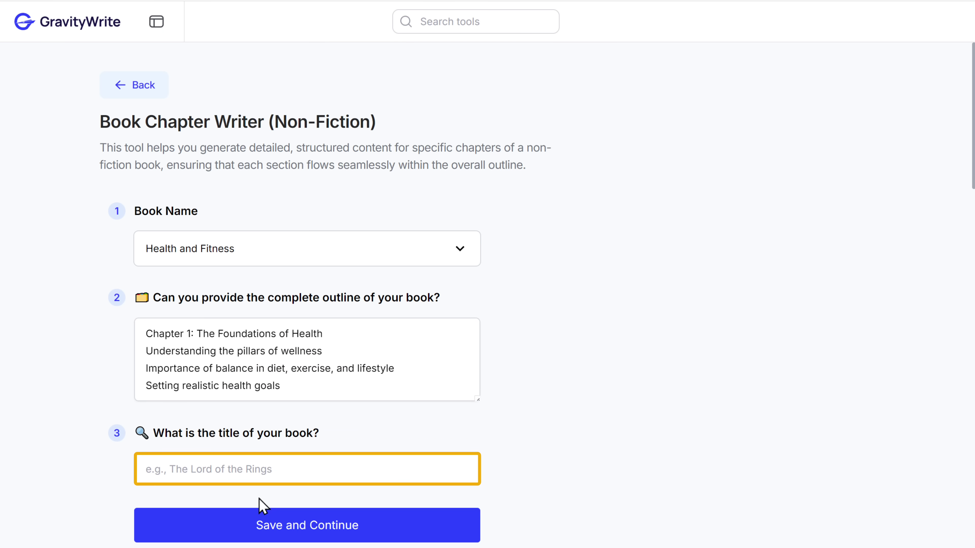
# - Copy the title "Healthy Living Made Simple" from the Book Outline Generator into the Book Chapter Writer's book title, and save and continue
pyautogui.click(88, 16)
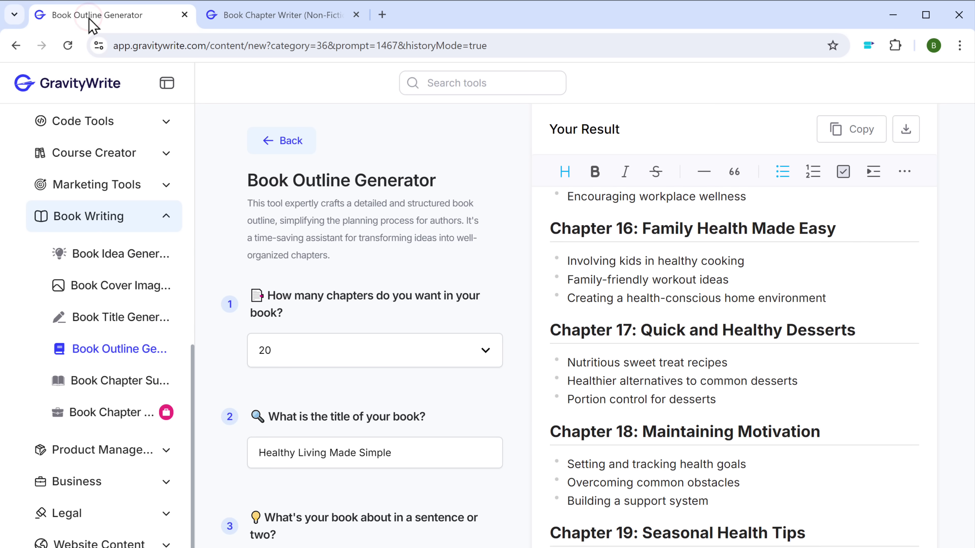
pyautogui.moveTo(258, 453); pyautogui.dragTo(390, 453)
pyautogui.rightClick(390, 454)
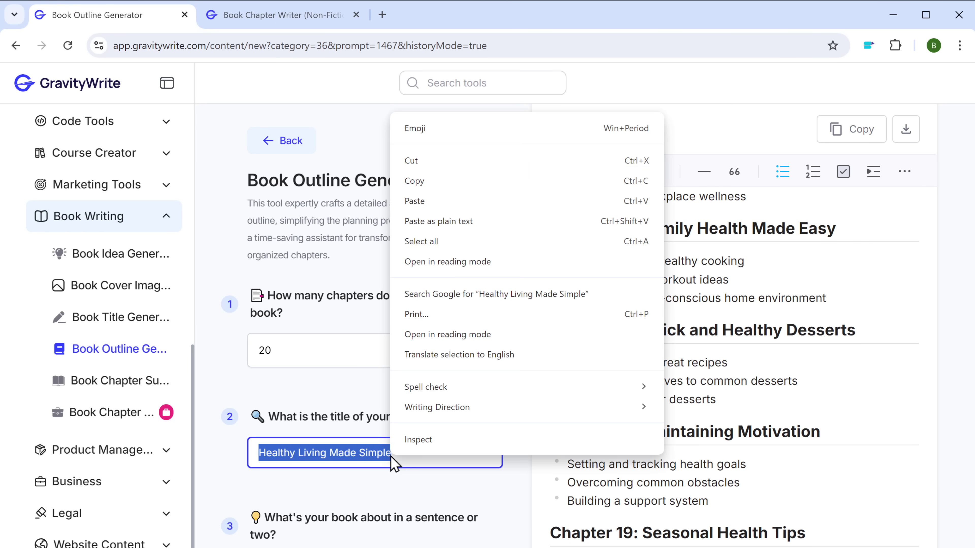
pyautogui.click(413, 182)
pyautogui.click(261, 16)
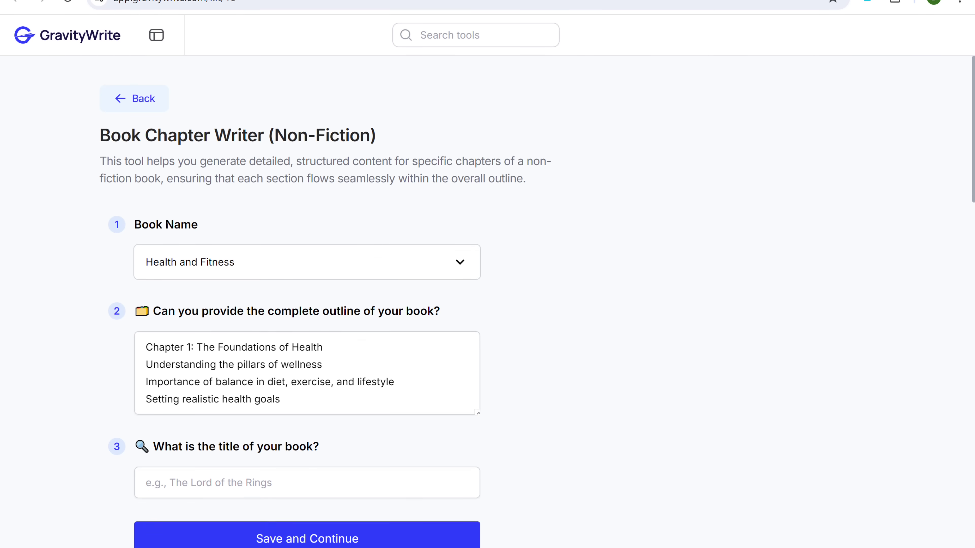
pyautogui.click(178, 483)
pyautogui.rightClick(180, 484)
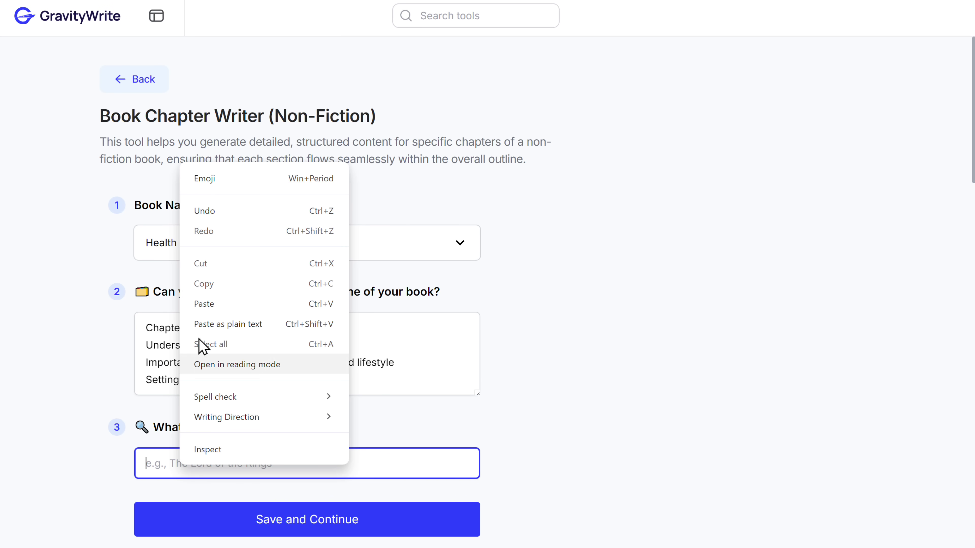
pyautogui.click(203, 305)
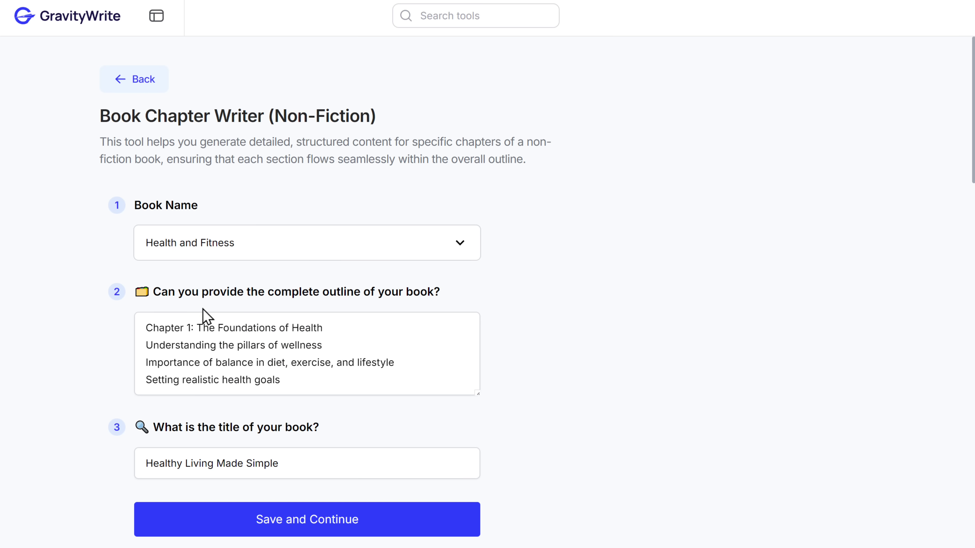
pyautogui.click(269, 528)
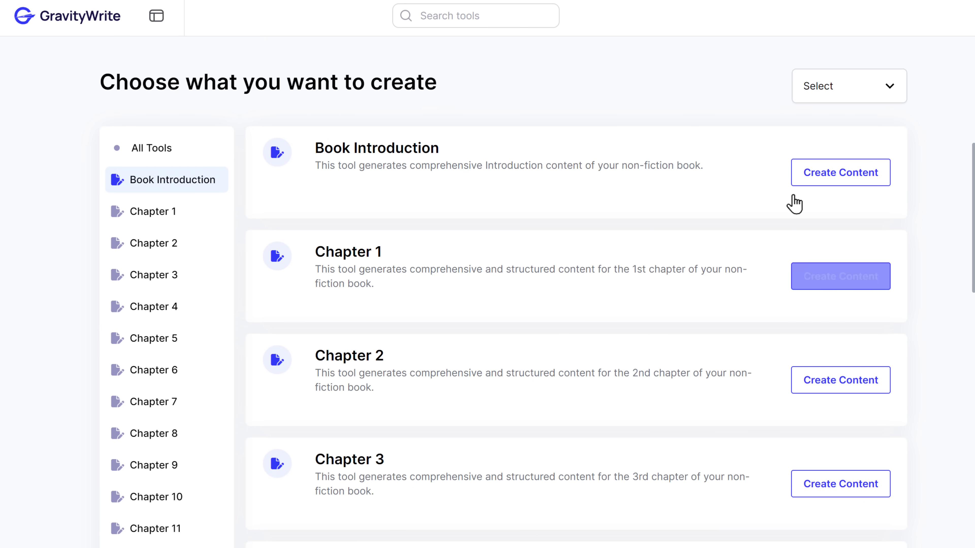
# - Generate the Book Introduction content and look through its text to the end
pyautogui.click(818, 181)
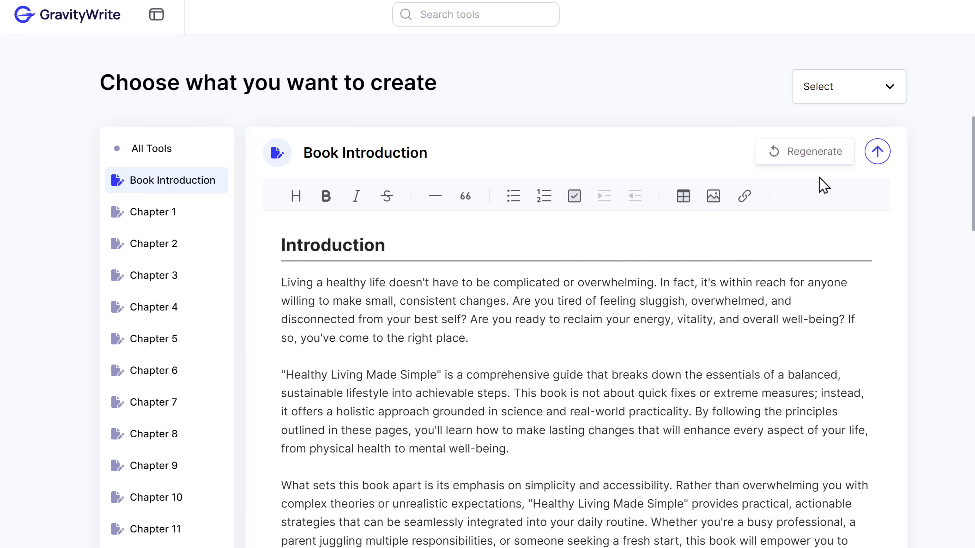
pyautogui.scroll(-15, 824, 188)
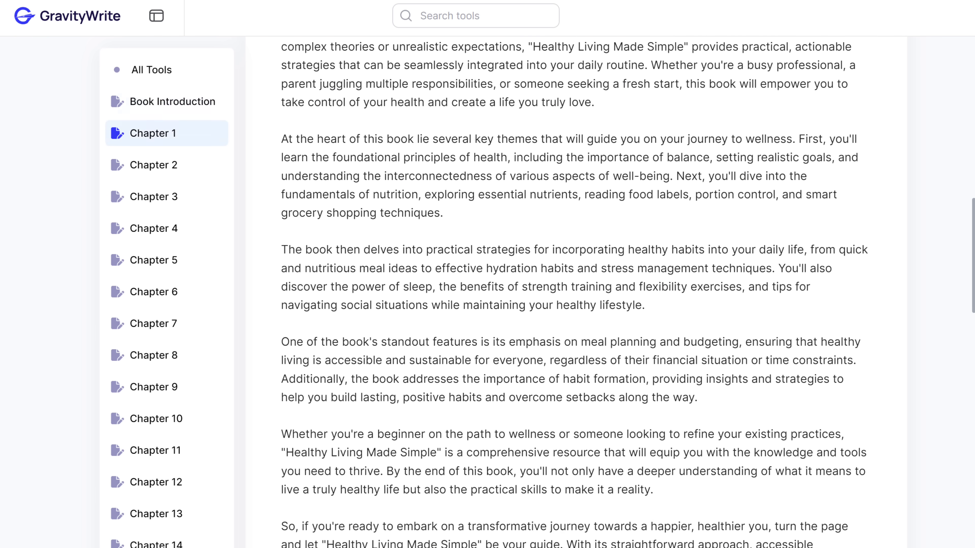
pyautogui.scroll(-5, 821, 187)
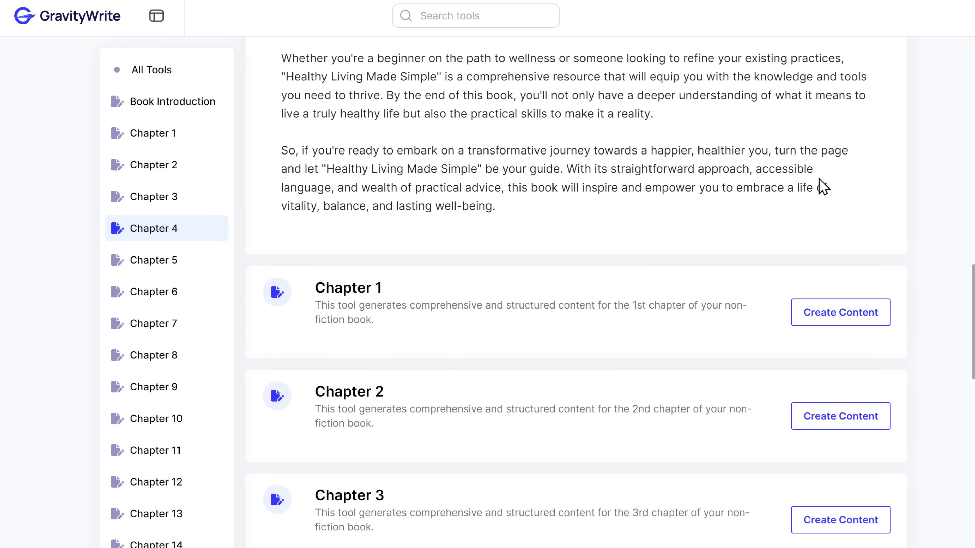
# - Copy the entire generated Introduction and paste it into the blank "Health and Fitness Book" document in Google Docs
pyautogui.hotkey('ctrl', 'a')
pyautogui.rightClick(495, 207)
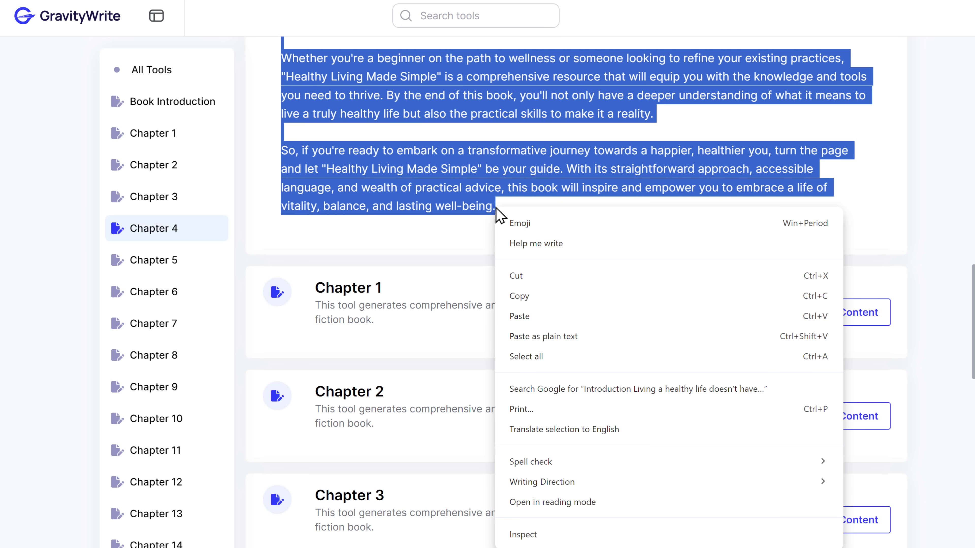
pyautogui.click(519, 297)
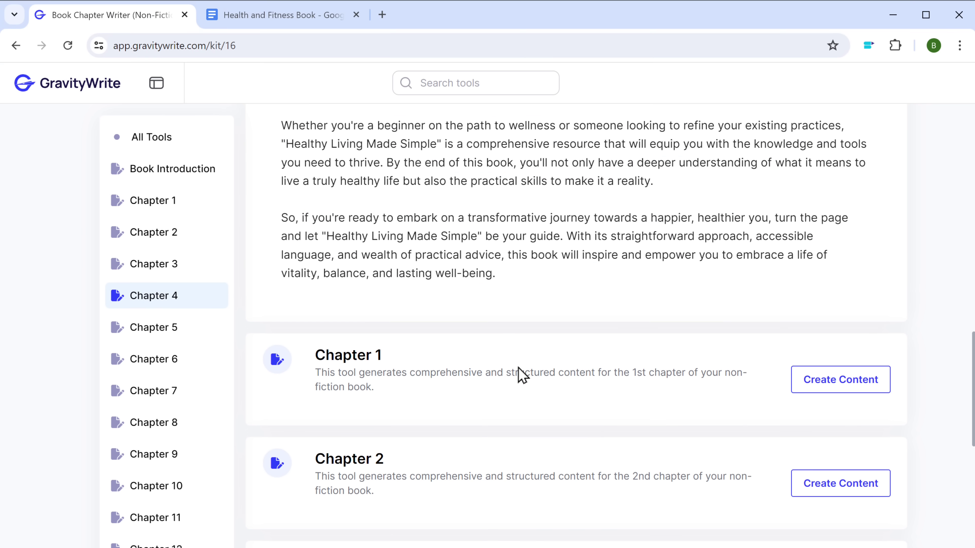
pyautogui.click(283, 16)
pyautogui.rightClick(295, 251)
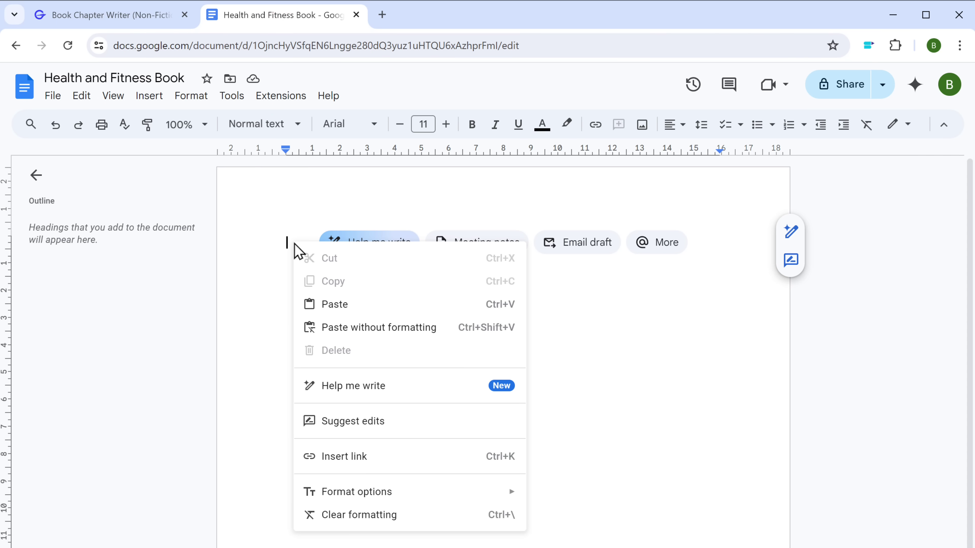
pyautogui.click(332, 305)
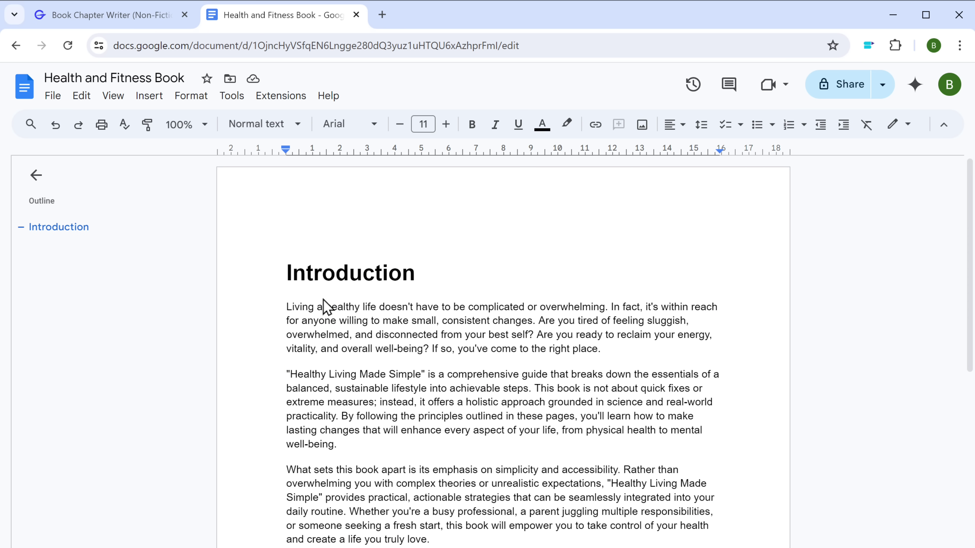
# - Return to the Book Chapter Writer in GravityWrite, generate the Chapter 1 content and look through its text
pyautogui.click(85, 18)
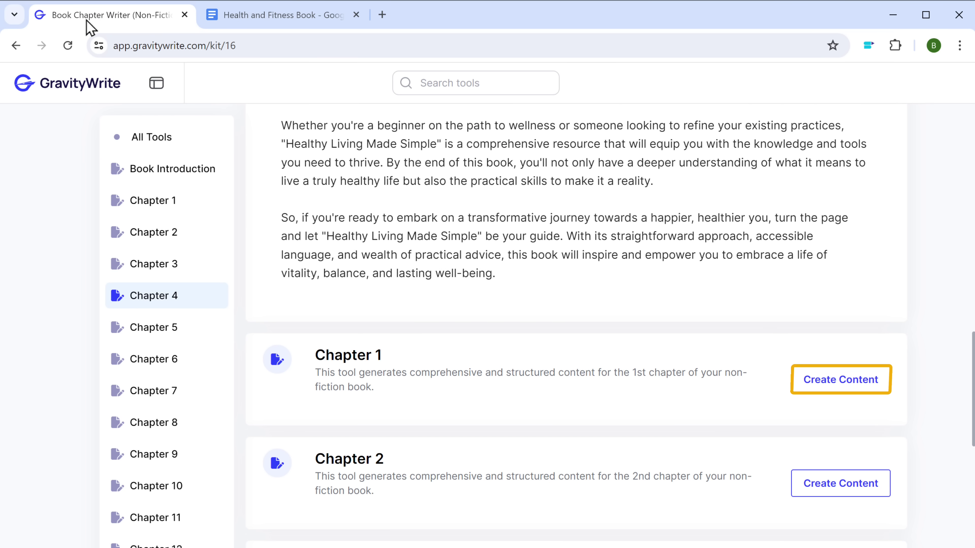
pyautogui.click(86, 20)
pyautogui.click(823, 382)
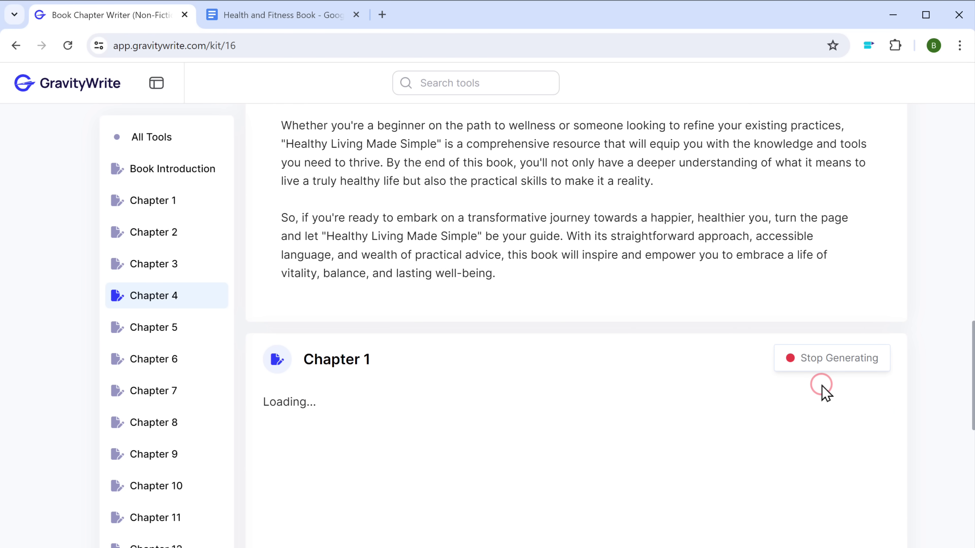
pyautogui.scroll(-7, 576, 308)
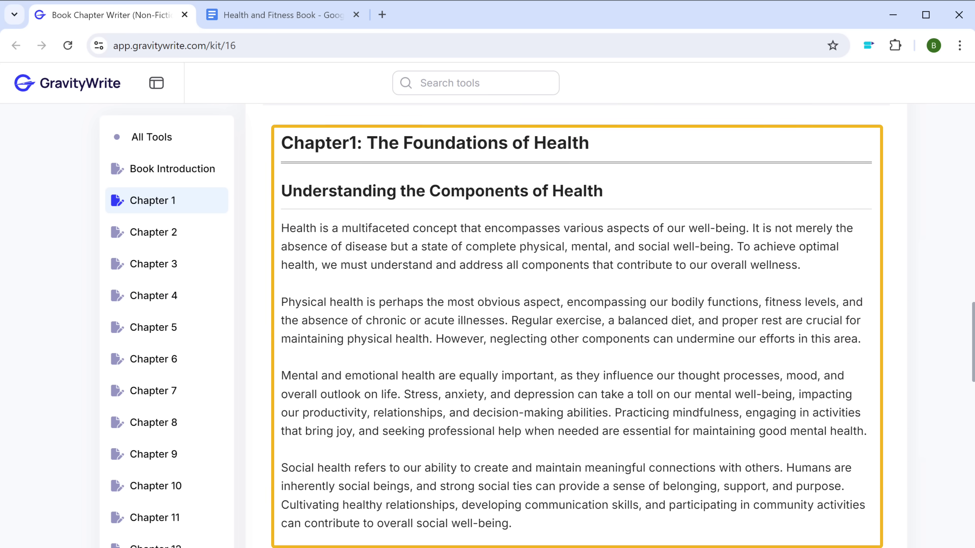
pyautogui.scroll(-20, 576, 307)
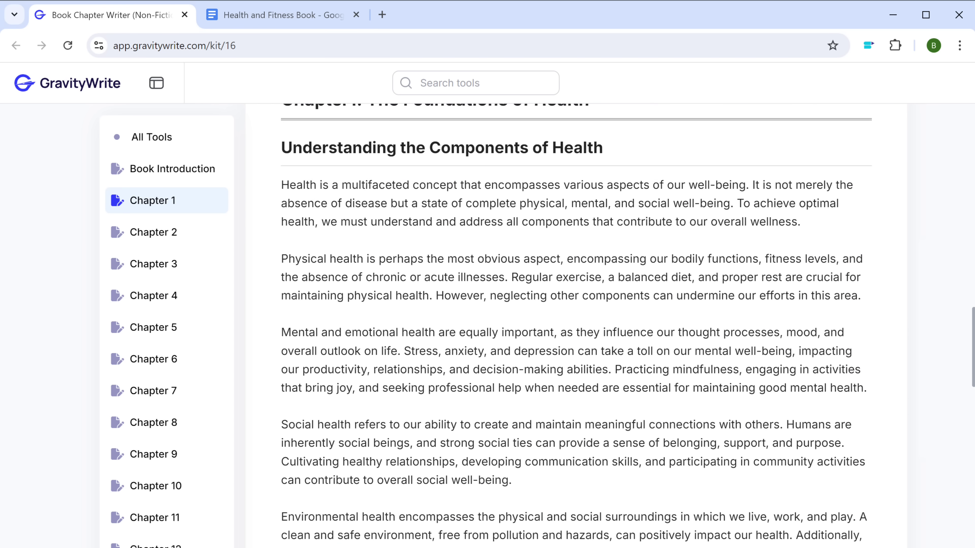
# - Copy the entire generated Chapter 1 text and paste it below the Introduction at the end of the "Health and Fitness Book" document in Google Docs
pyautogui.scroll(-1, 830, 384)
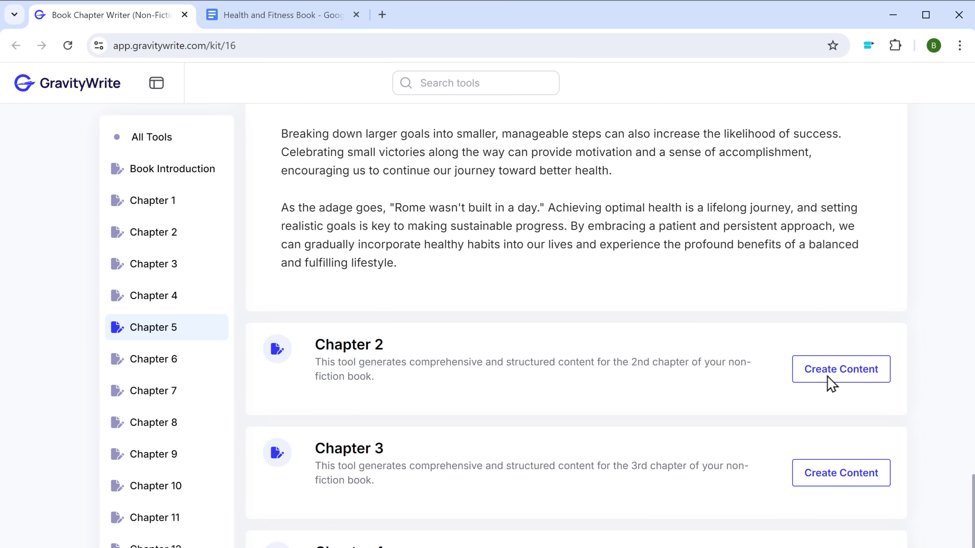
pyautogui.keyDown('shift'); pyautogui.click(397, 263); pyautogui.keyUp('shift')
pyautogui.rightClick(398, 269)
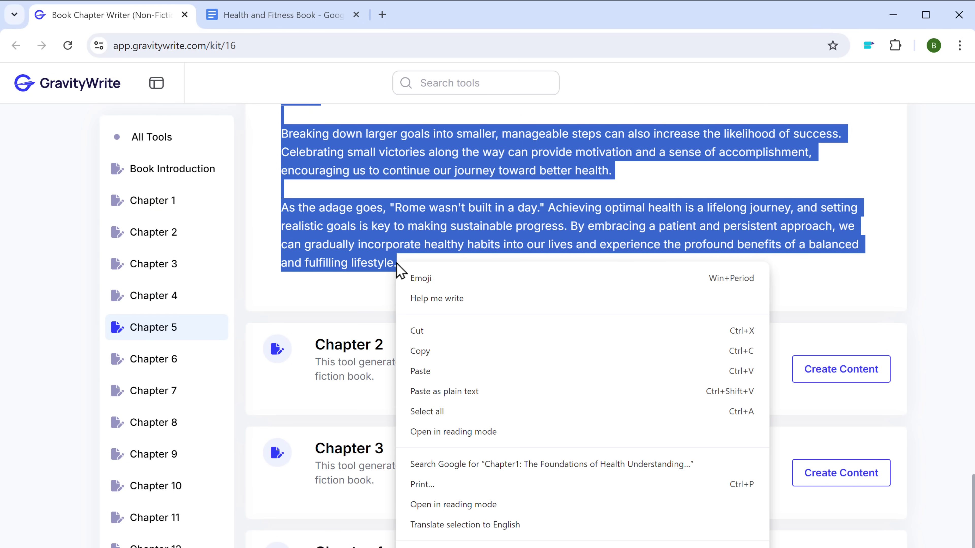
pyautogui.click(419, 352)
pyautogui.click(282, 15)
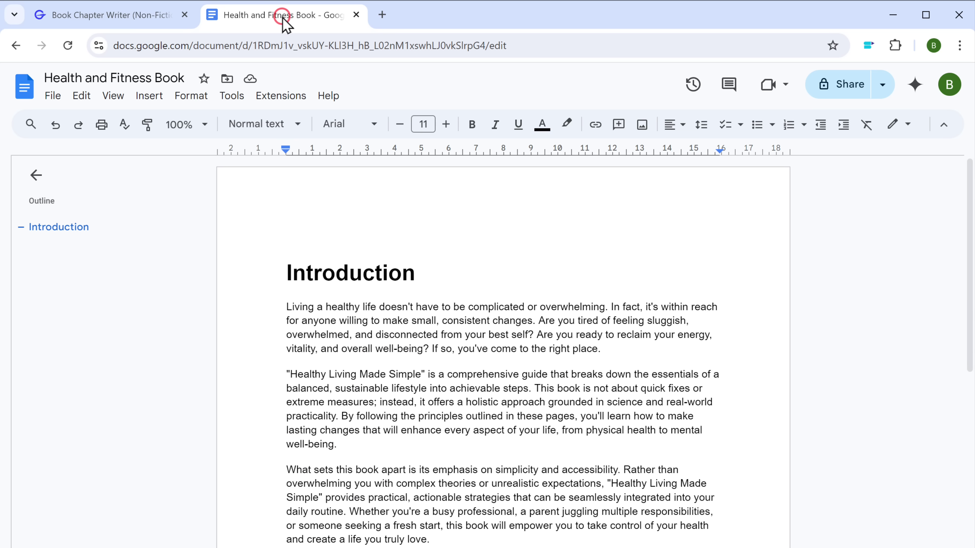
pyautogui.hotkey('ctrl', 'End')
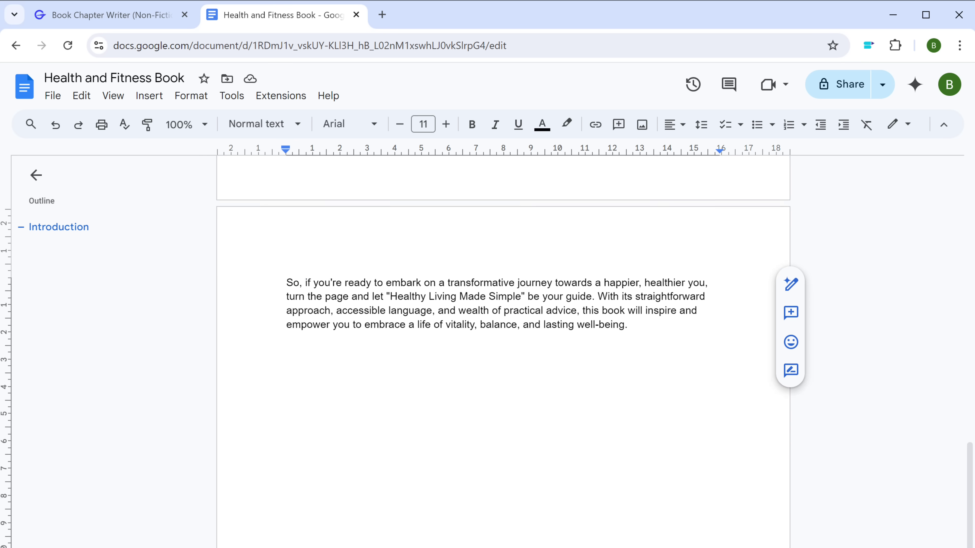
pyautogui.rightClick(309, 250)
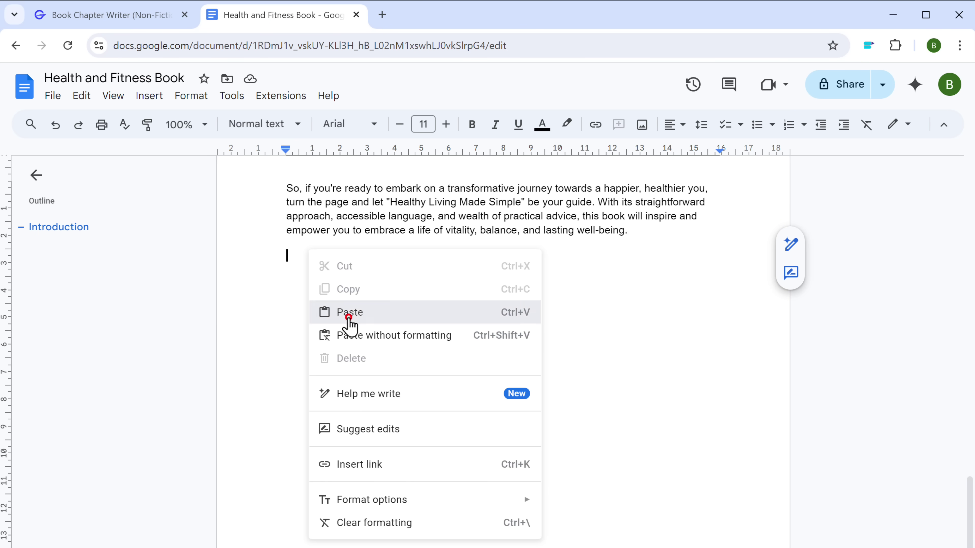
pyautogui.click(352, 321)
# - Generate the Chapter 2 content in GravityWrite's Book Chapter Writer and return to the "Health and Fitness Book" document in Google Docs
pyautogui.click(92, 17)
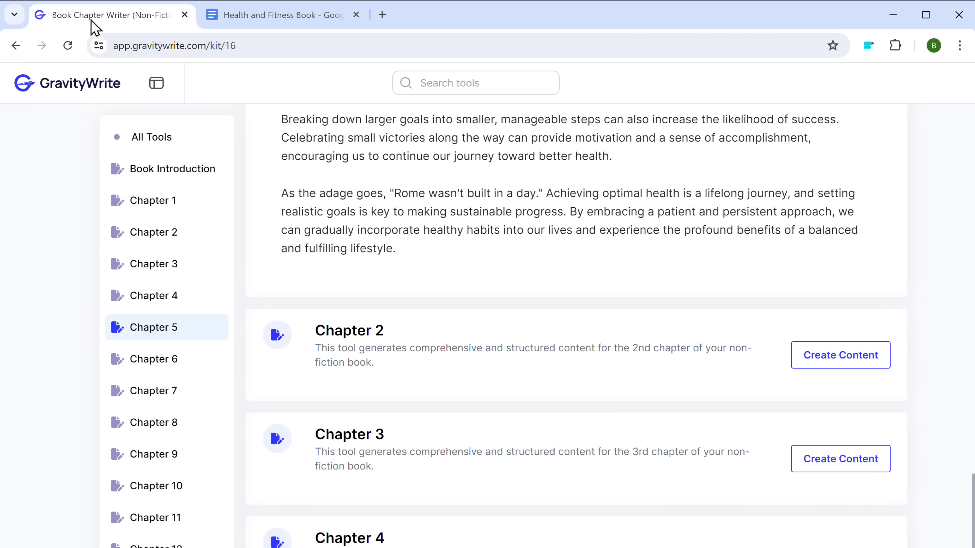
pyautogui.click(819, 365)
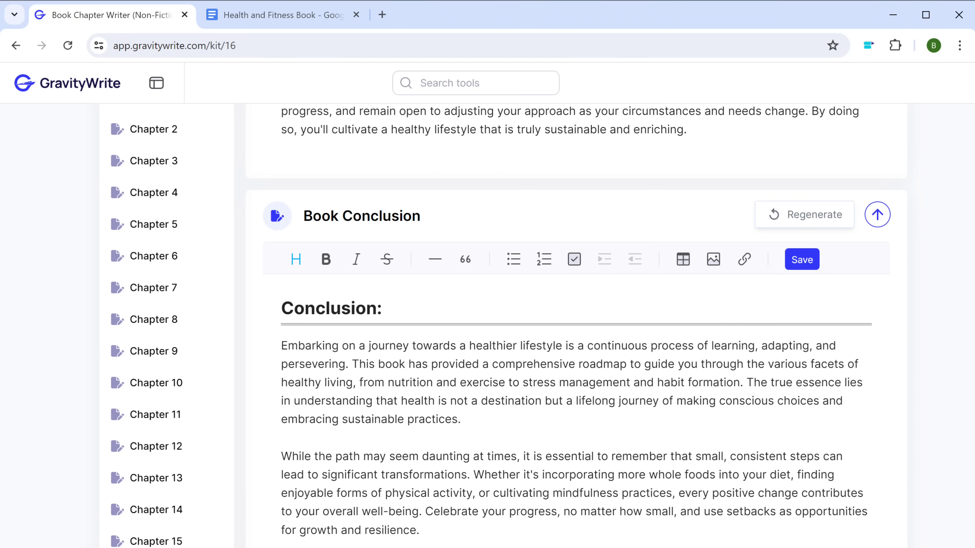
pyautogui.click(279, 18)
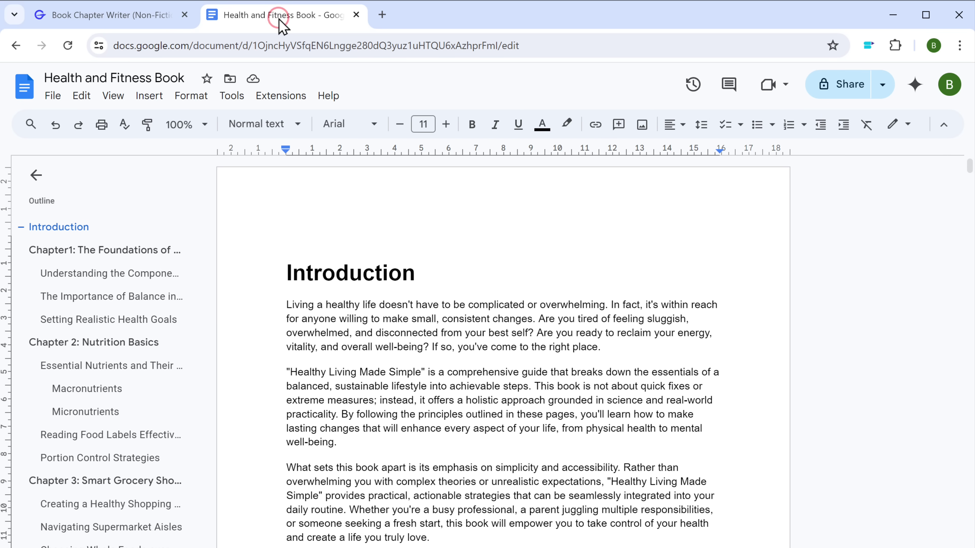